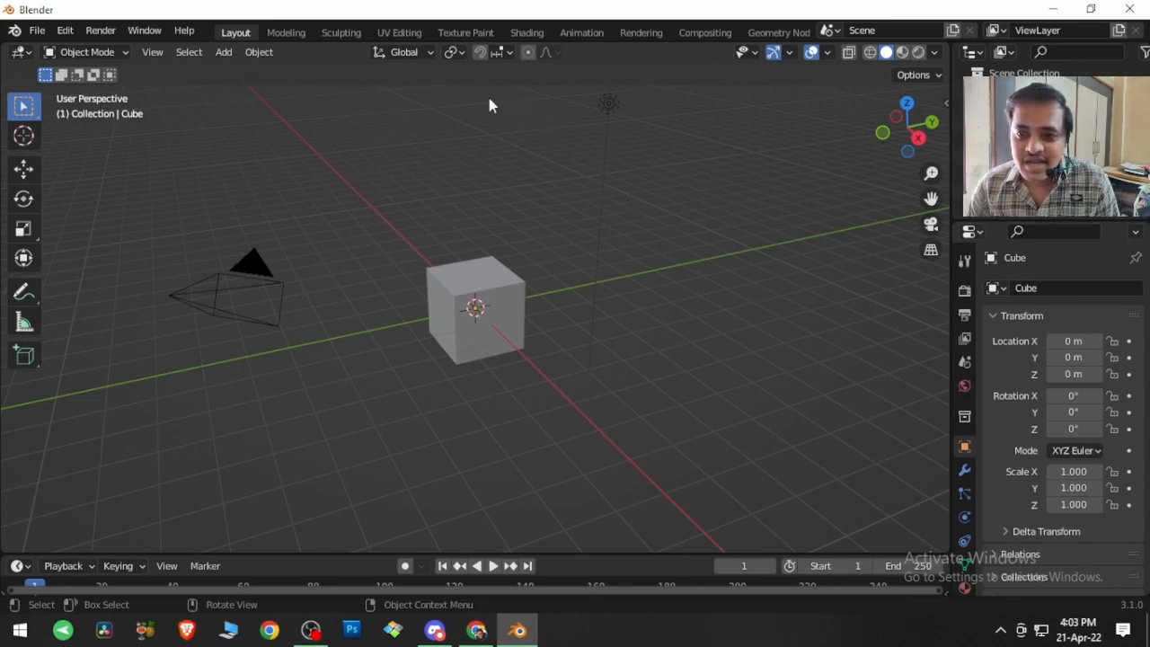
Step: Switch to the UV Editing workspace, return to Object Mode and delete the default cube
{"action": "left_click", "coordinate": [408, 32]}
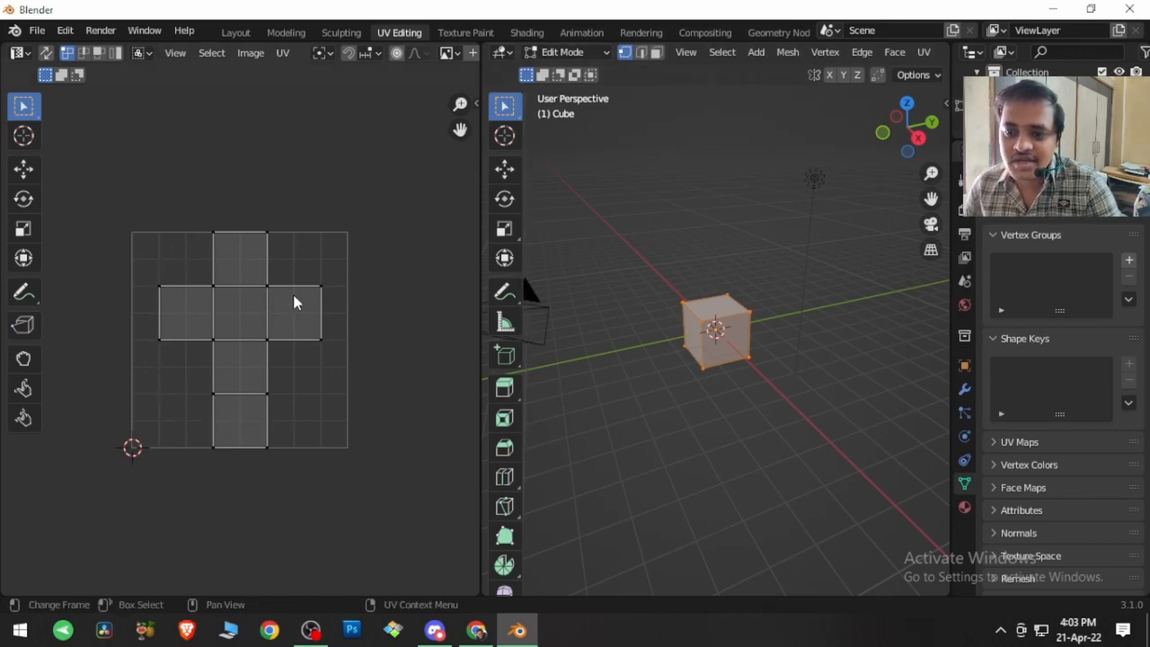
{"action": "left_click", "coordinate": [653, 413]}
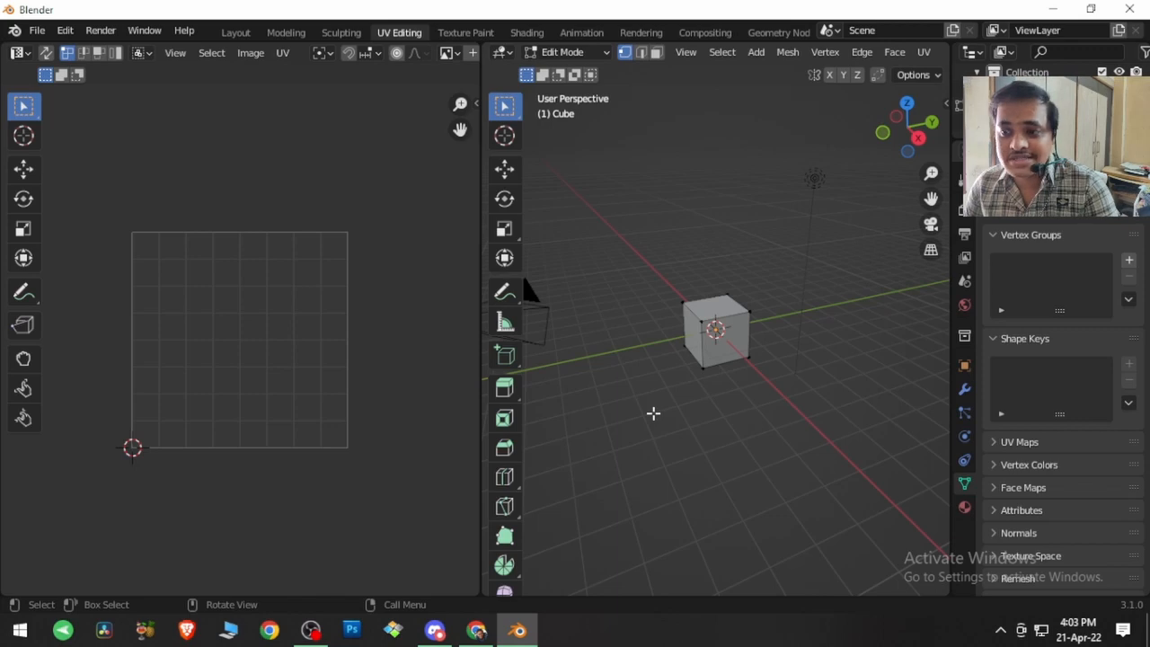
{"action": "left_click", "coordinate": [566, 52]}
{"action": "left_click", "coordinate": [578, 70]}
{"action": "left_click", "coordinate": [706, 299]}
{"action": "key", "text": "Delete"}
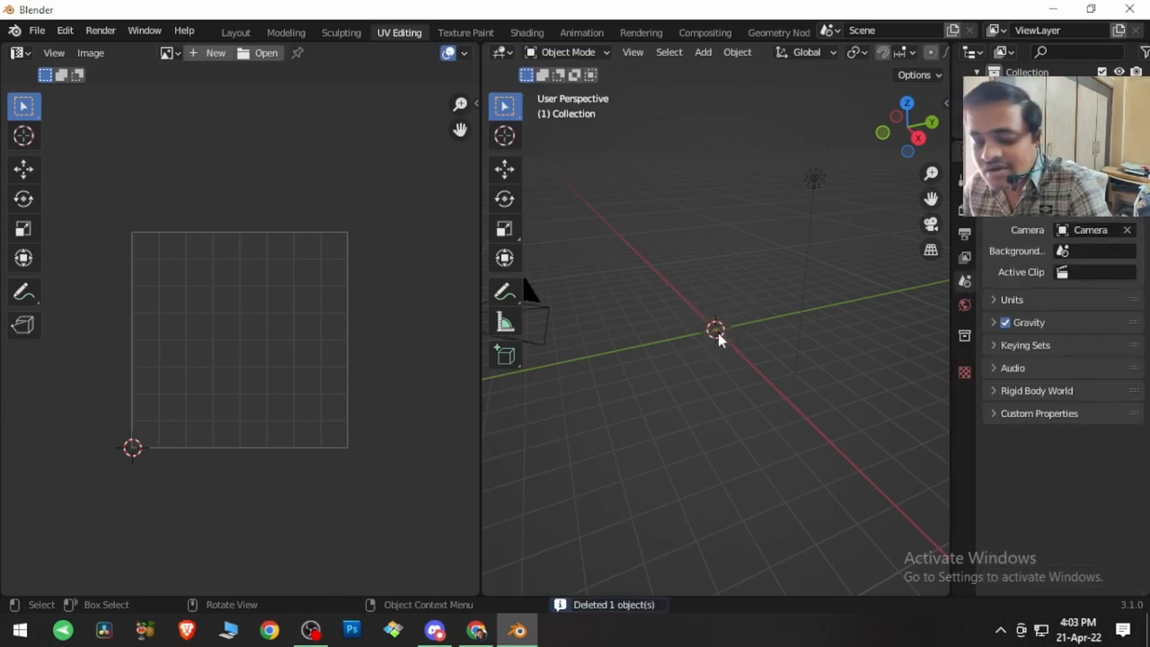
Step: Add a Monkey mesh at the world origin
{"action": "key", "text": "shift+a"}
{"action": "mouse_move", "coordinate": [698, 268]}
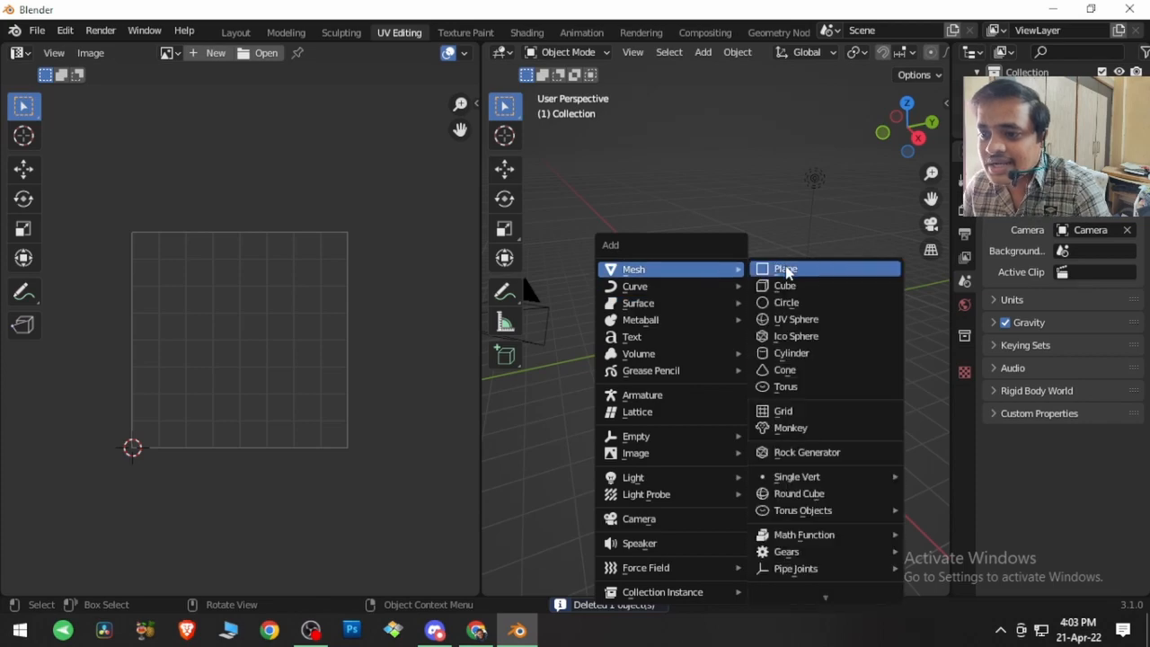
{"action": "left_click", "coordinate": [788, 427]}
{"action": "middle_click_drag", "start_coordinate": [786, 422], "coordinate": [464, 395]}
{"action": "scroll", "coordinate": [822, 382], "scroll_direction": "up", "scroll_amount": 5}
{"action": "middle_click_drag", "start_coordinate": [809, 372], "coordinate": [820, 419]}
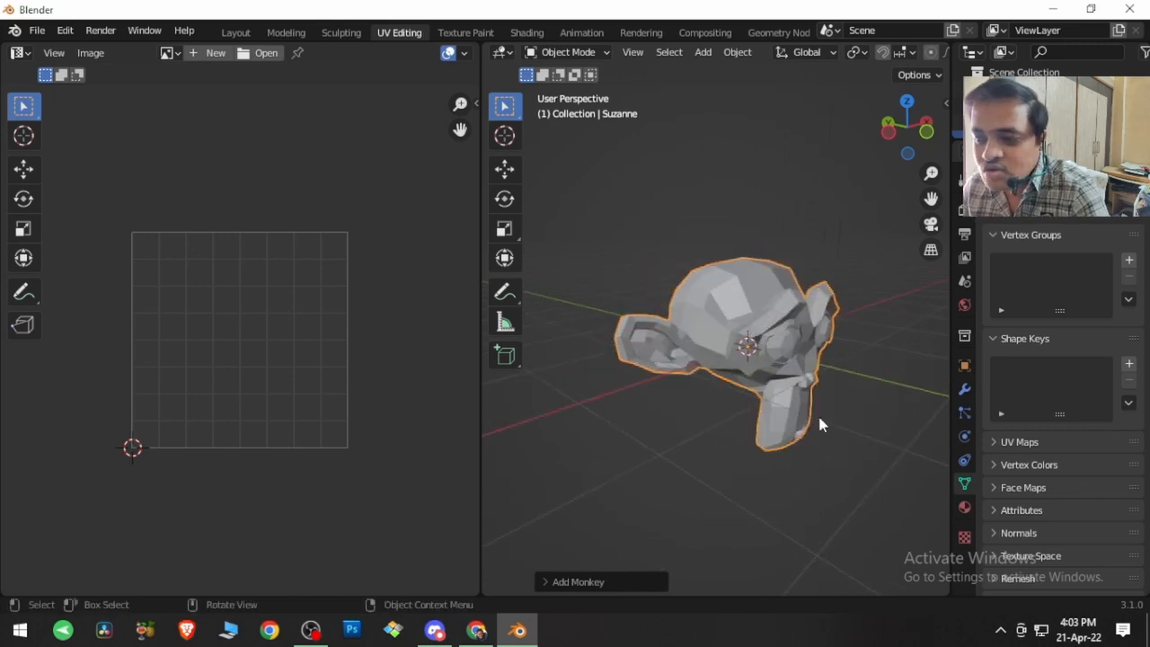
Step: Enter Edit Mode on the monkey and select a single UV vertex beside the mouth in its UV layout
{"action": "key", "text": "Tab"}
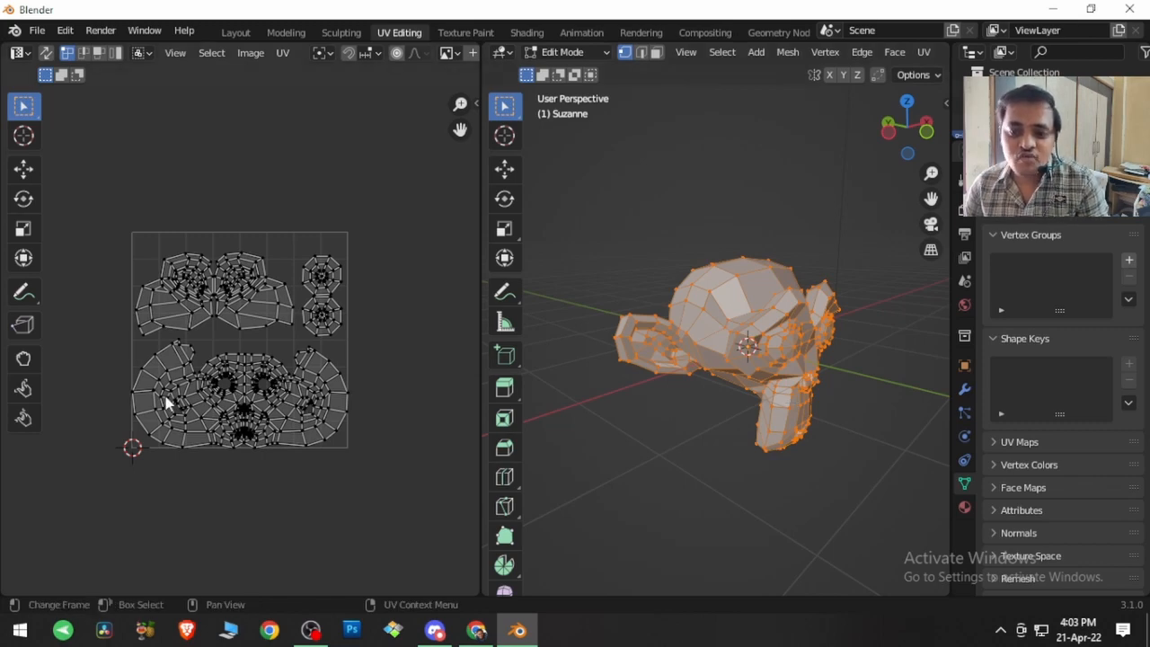
{"action": "scroll", "coordinate": [167, 402], "scroll_direction": "up", "scroll_amount": 1}
{"action": "middle_click_drag", "start_coordinate": [166, 403], "coordinate": [184, 392]}
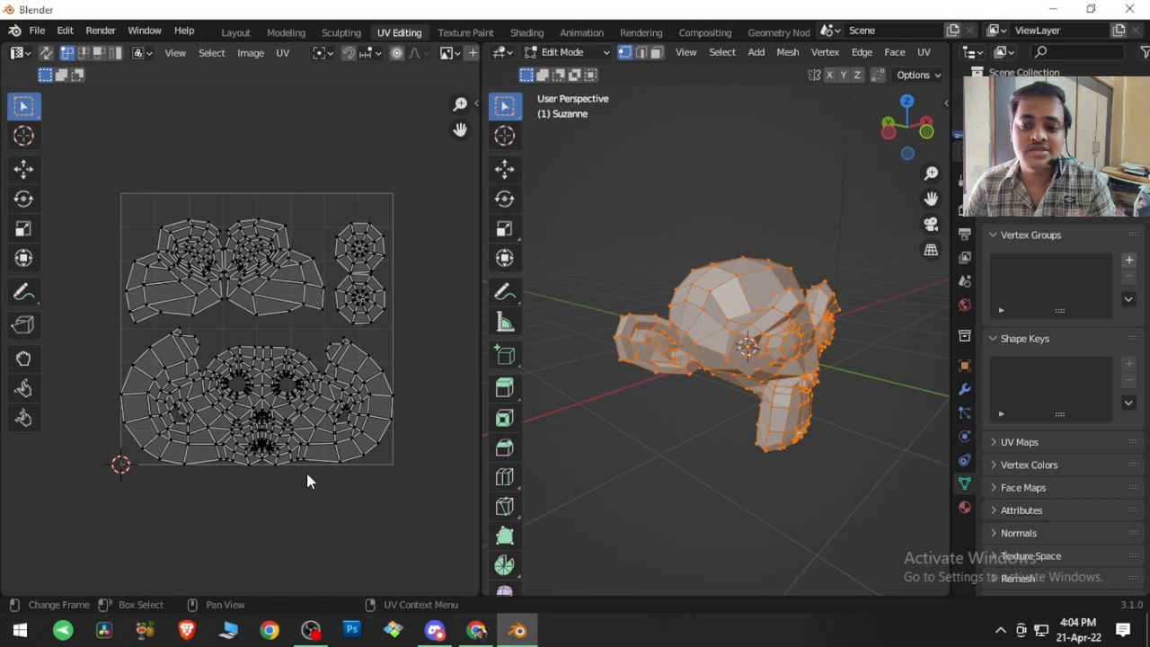
{"action": "left_click", "coordinate": [294, 418]}
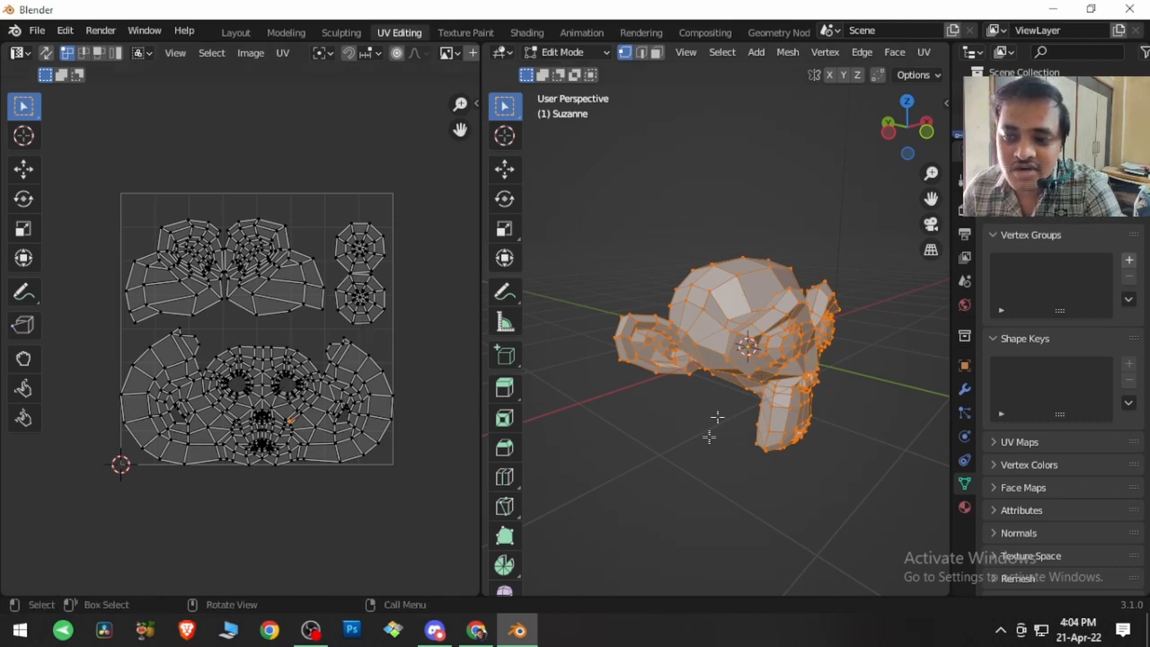
Step: Deselect the whole mesh, enable UV Sync Selection and pick a single vertex on the monkey
{"action": "key", "text": "alt+a"}
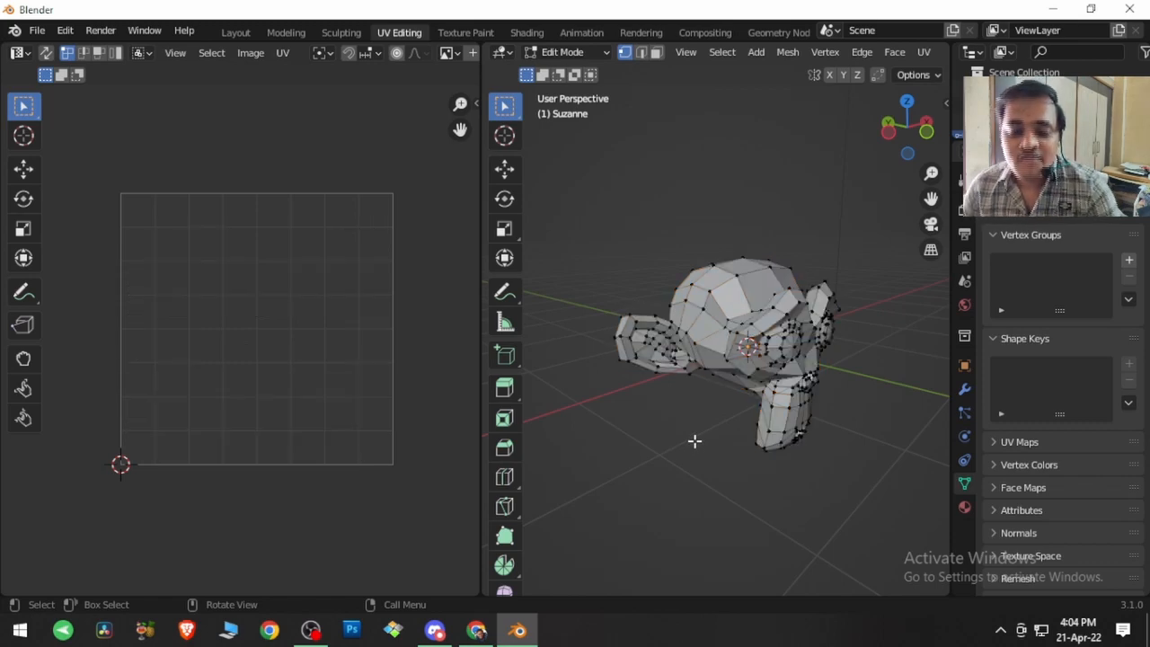
{"action": "left_click", "coordinate": [44, 53]}
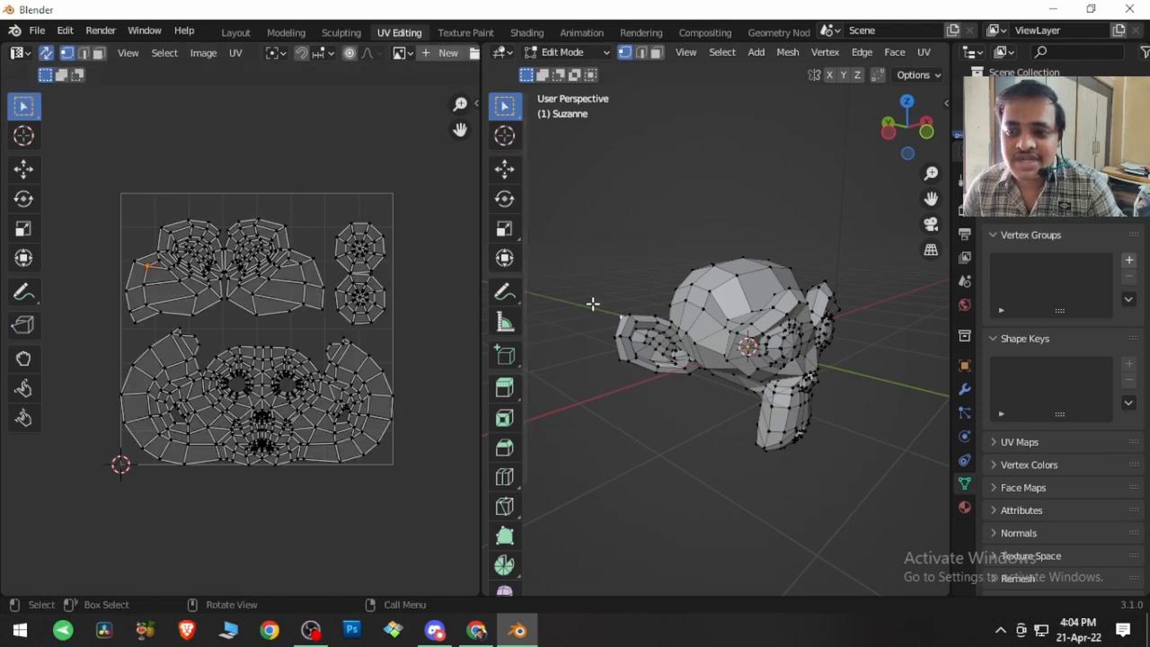
{"action": "left_click", "coordinate": [620, 396]}
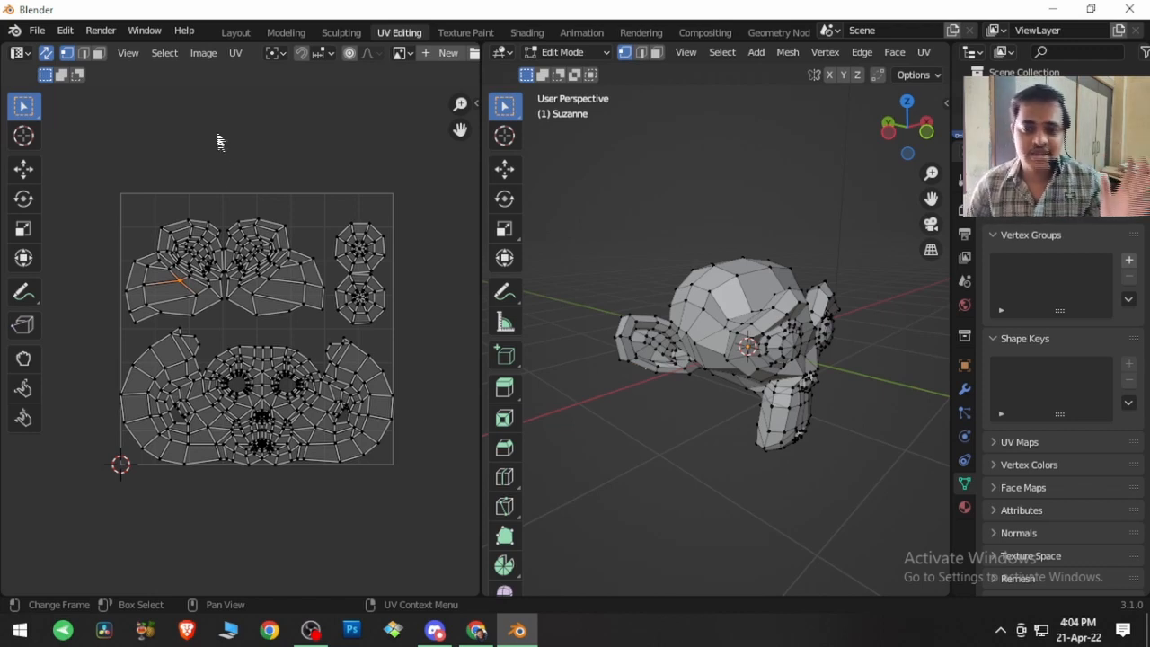
Step: Select all UV vertices in the UV editor and clear the selection again
{"action": "left_click", "coordinate": [167, 53]}
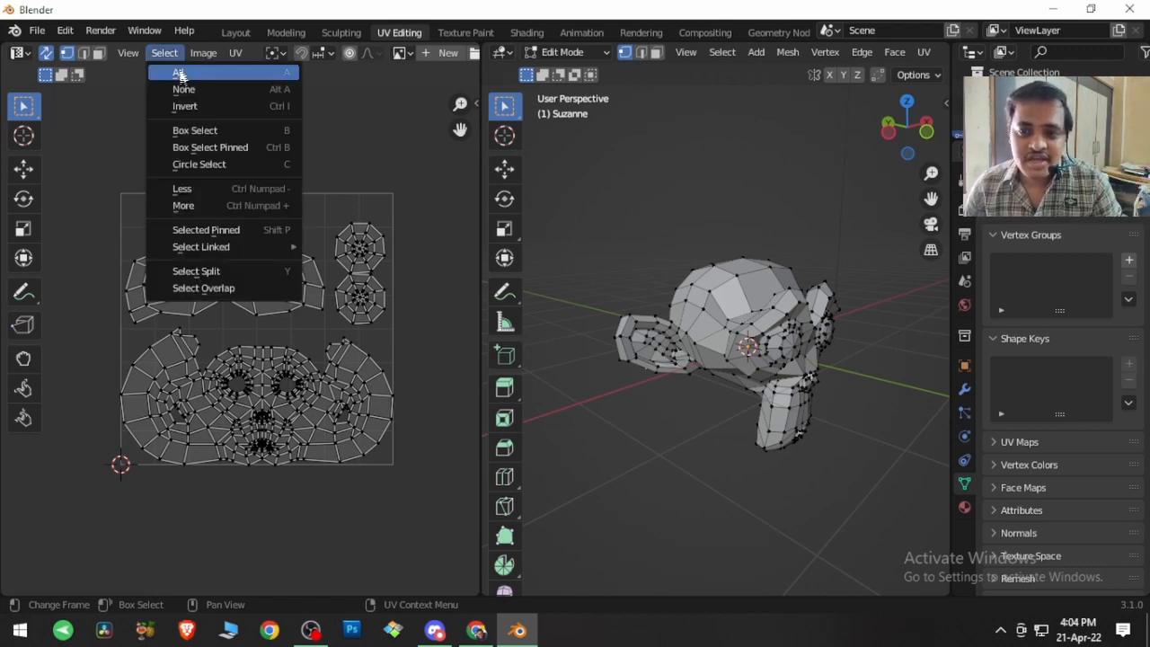
{"action": "left_click", "coordinate": [206, 75]}
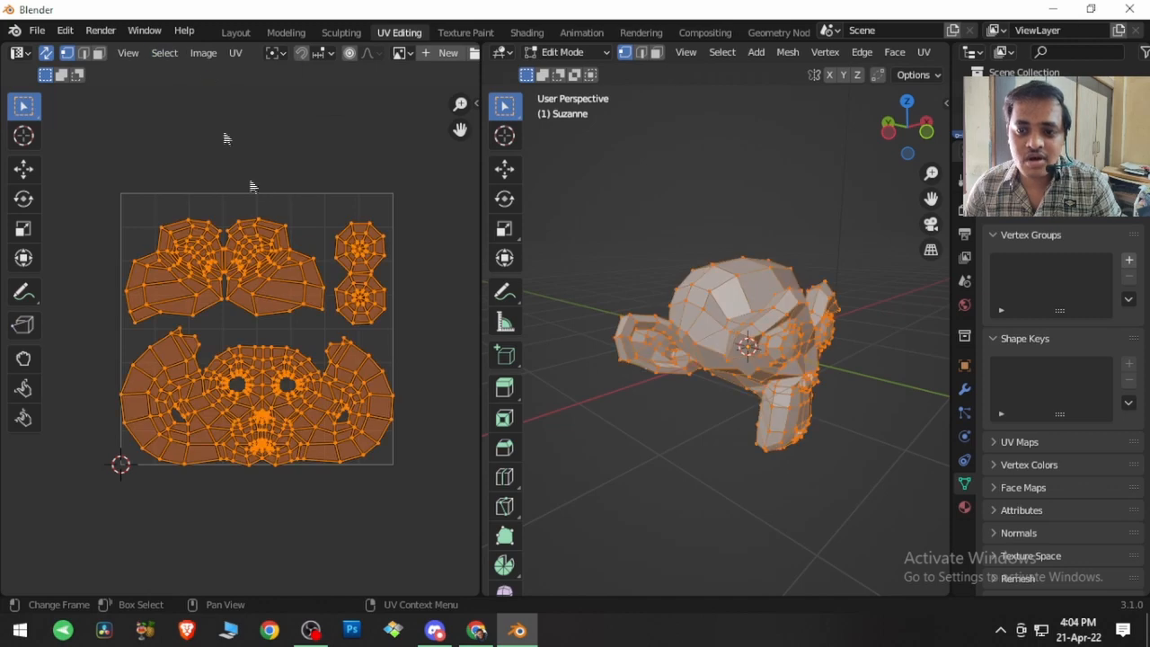
{"action": "left_click", "coordinate": [169, 54]}
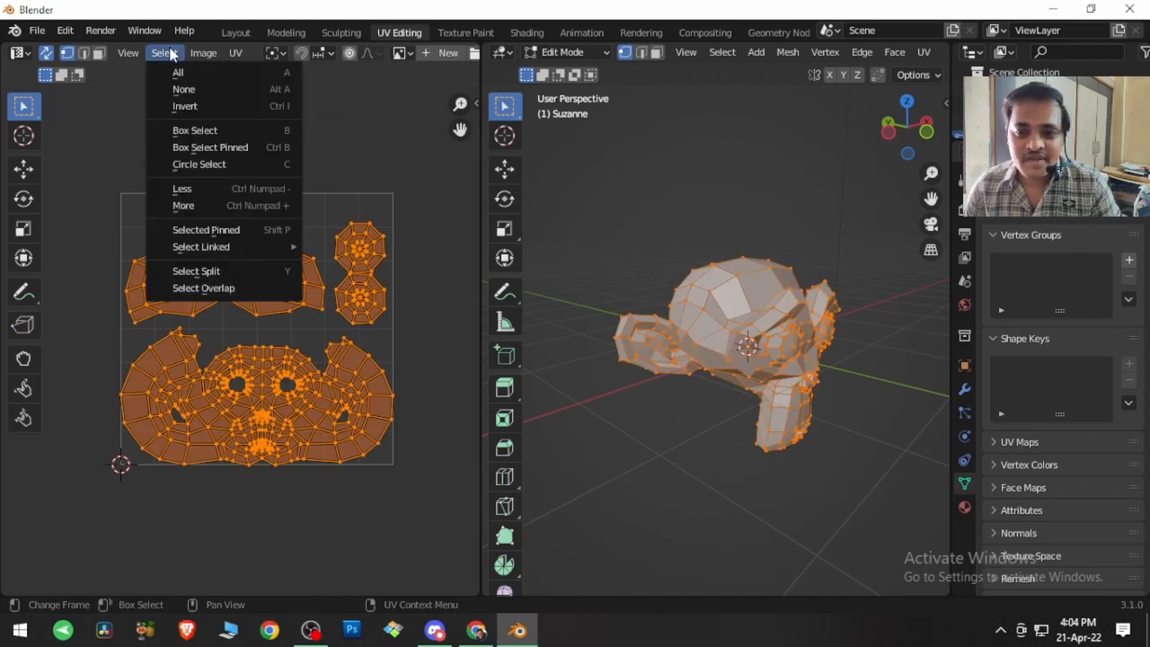
{"action": "left_click", "coordinate": [207, 93]}
Step: Box-select the right half of the upper UV island and the brow area, then deselect everything
{"action": "left_click_drag", "start_coordinate": [236, 163], "coordinate": [311, 396]}
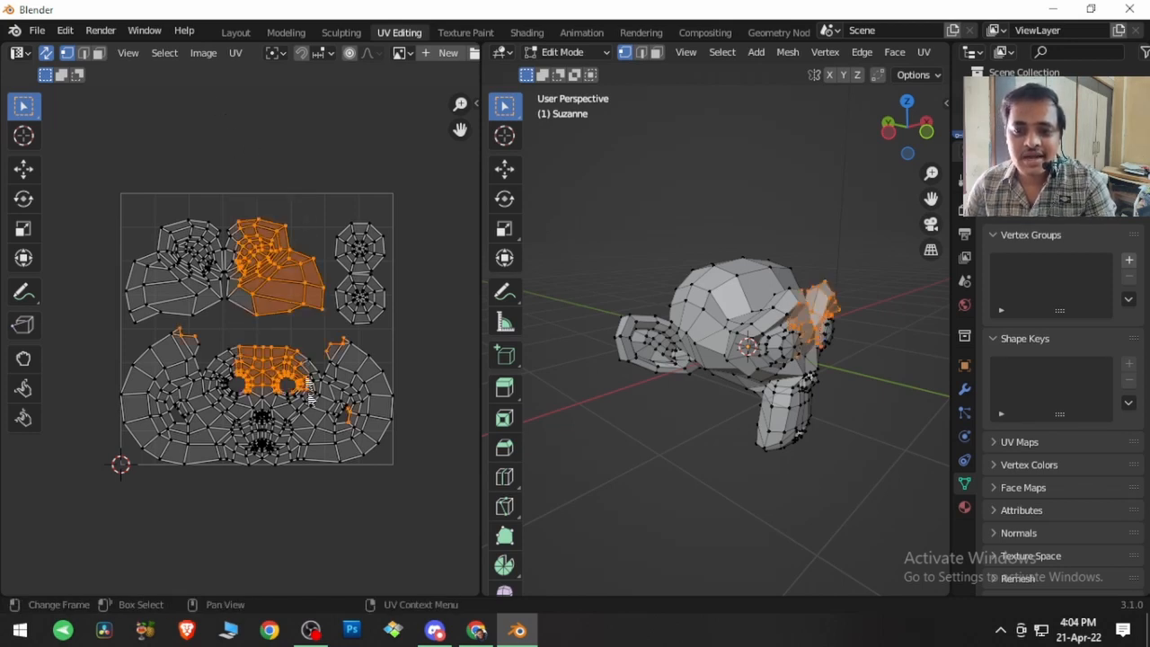
{"action": "left_click", "coordinate": [164, 53]}
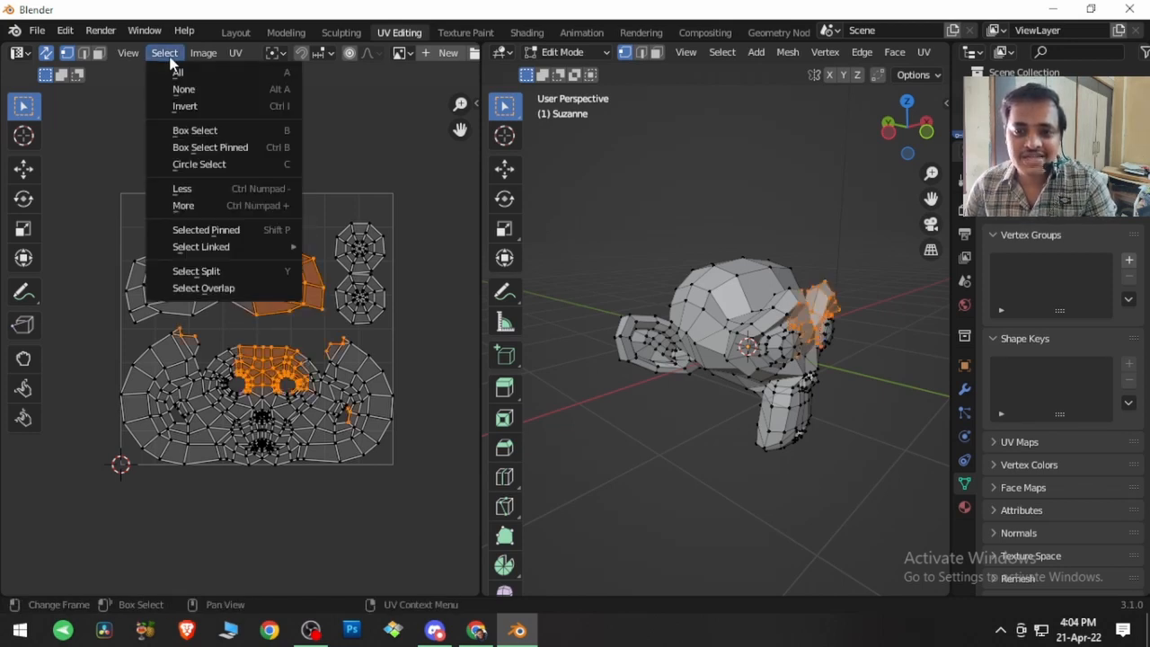
{"action": "left_click", "coordinate": [180, 91]}
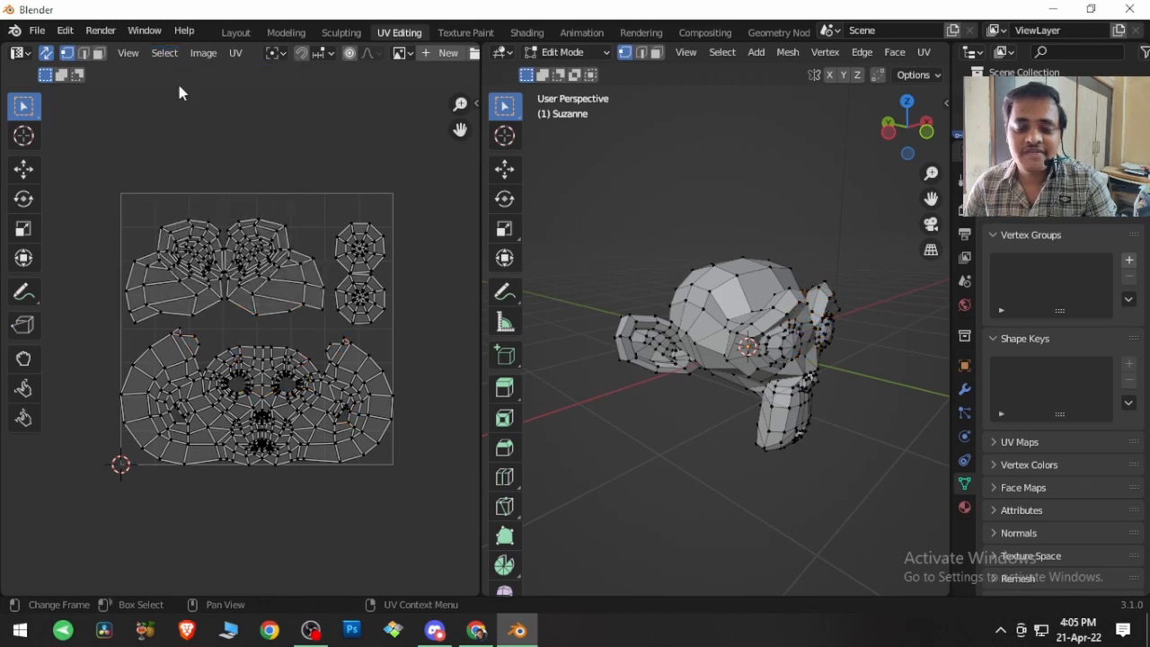
Step: Box-select the upper part of the top UV islands and invert the selection twice
{"action": "left_click", "coordinate": [165, 56]}
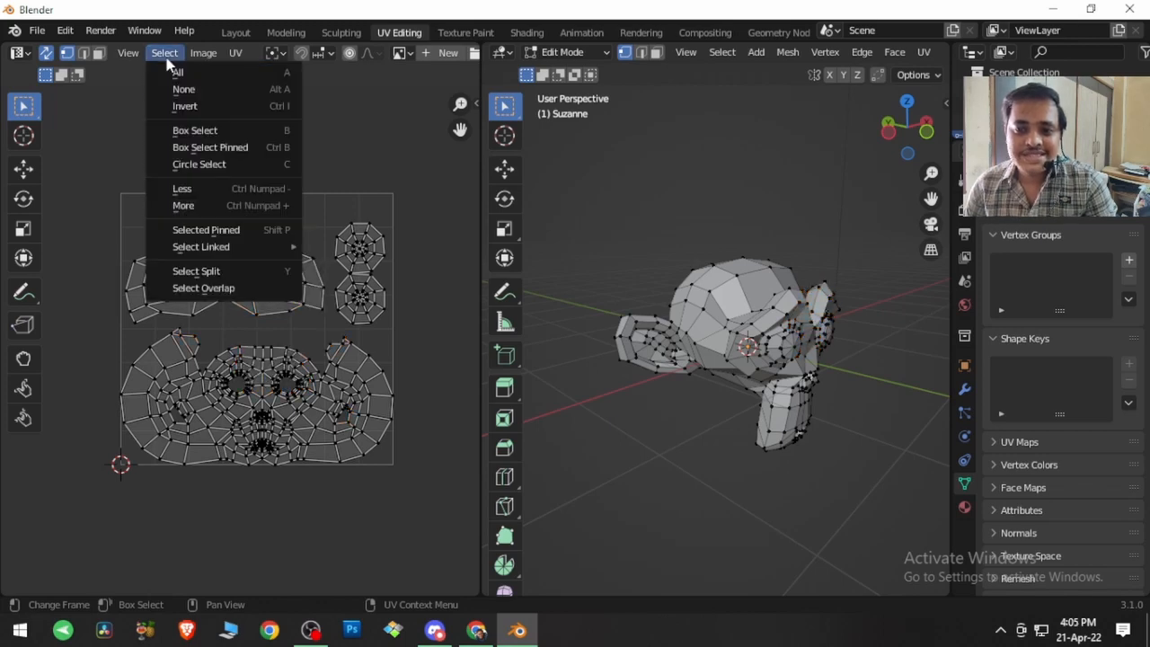
{"action": "left_click", "coordinate": [184, 106]}
{"action": "left_click_drag", "start_coordinate": [167, 200], "coordinate": [405, 280]}
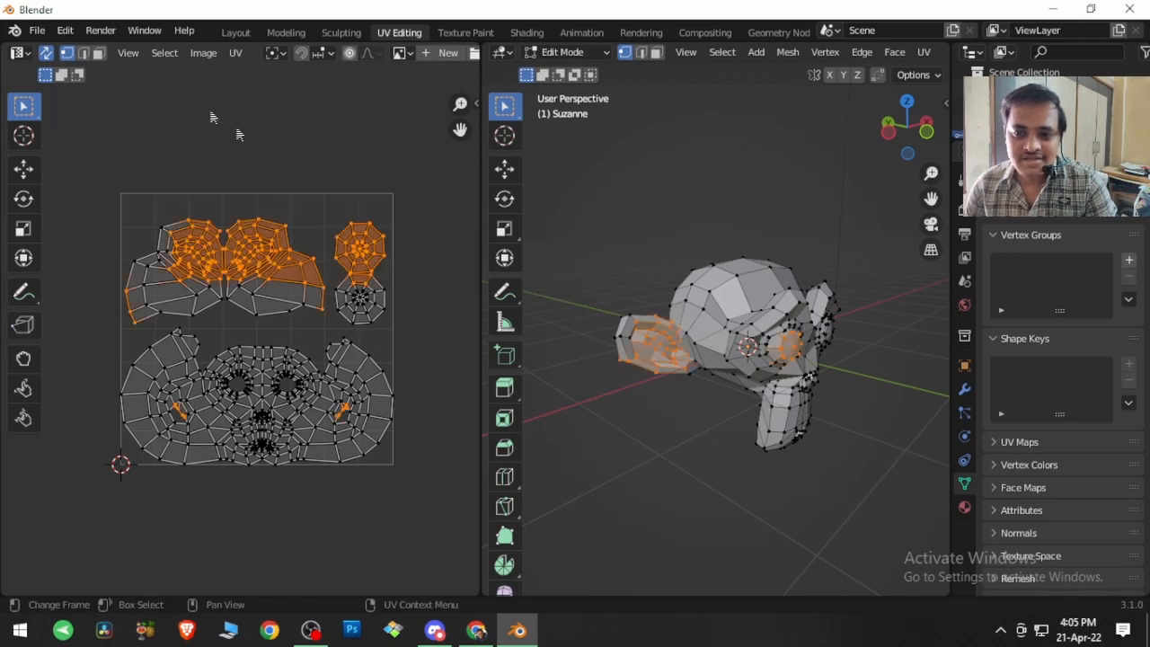
{"action": "left_click", "coordinate": [165, 53]}
{"action": "left_click", "coordinate": [169, 106]}
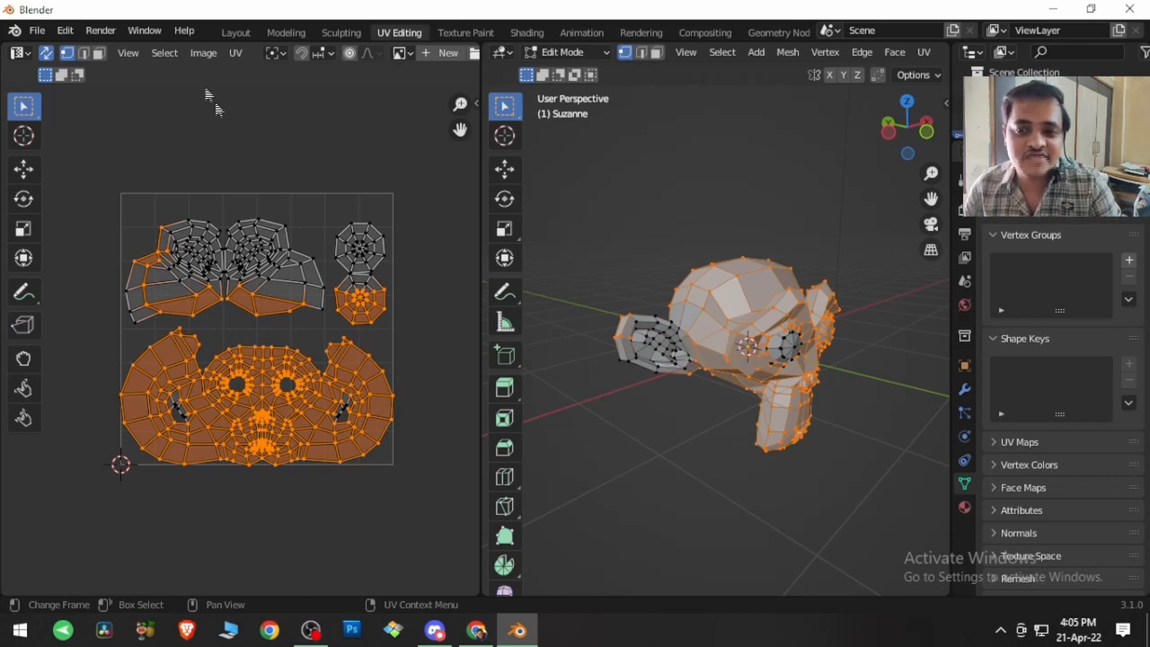
{"action": "left_click", "coordinate": [164, 53]}
{"action": "left_click", "coordinate": [186, 107]}
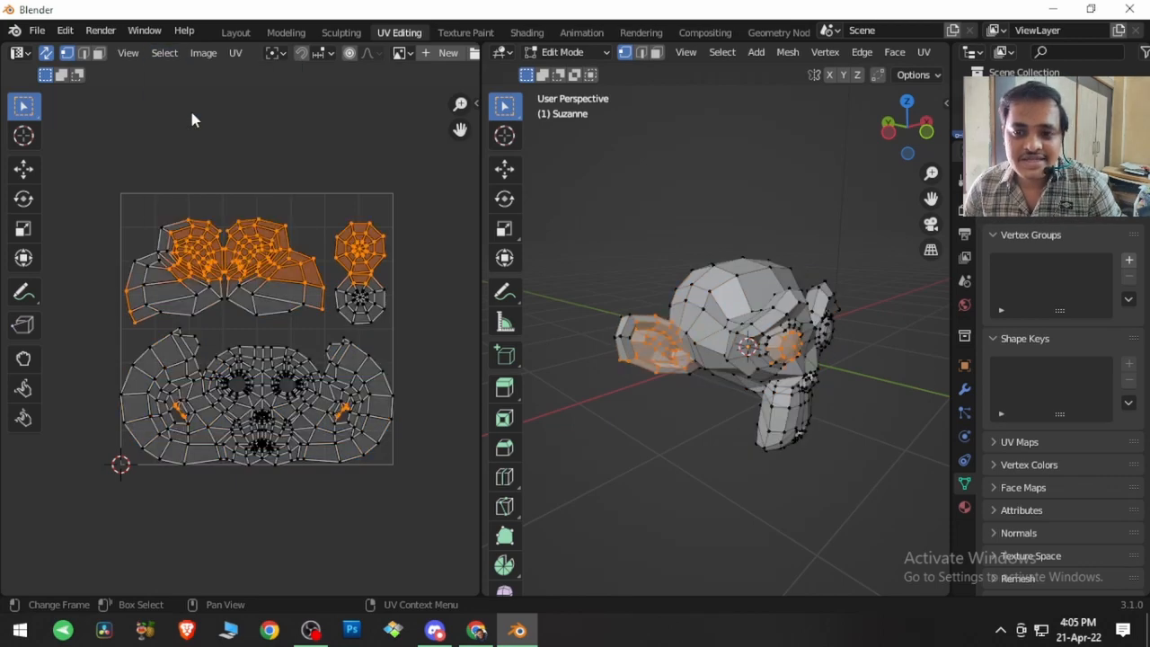
Step: Use Box Select to select the top row of UV islands, then clear the selection
{"action": "left_click", "coordinate": [186, 80]}
{"action": "left_click", "coordinate": [165, 53]}
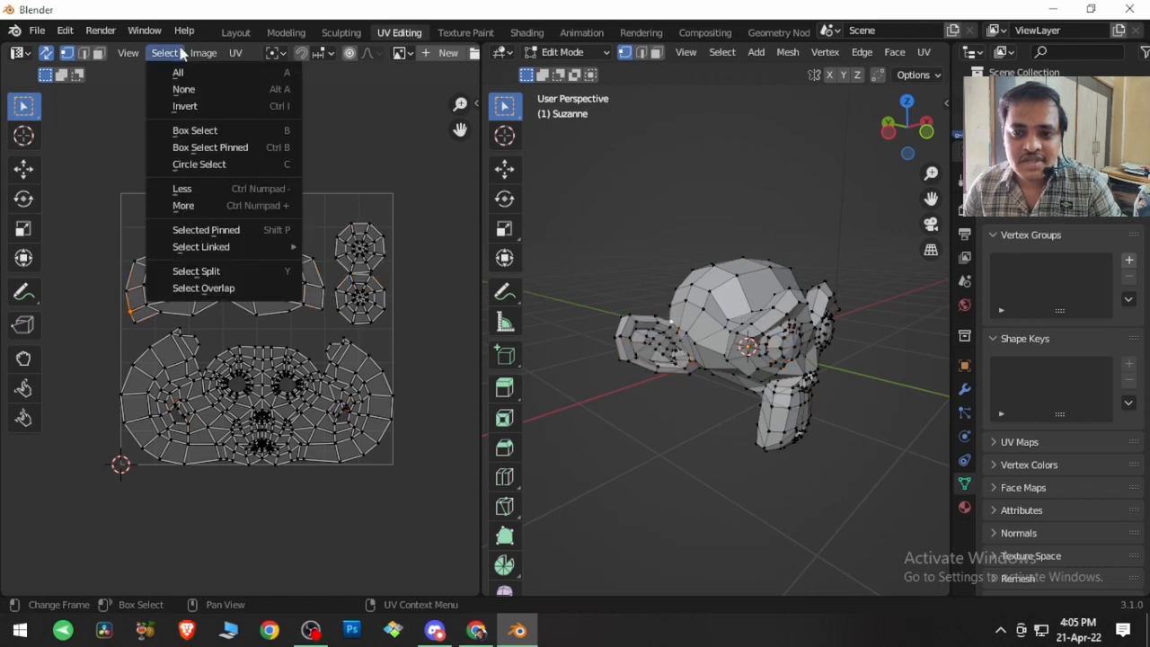
{"action": "left_click", "coordinate": [194, 131]}
{"action": "left_click_drag", "start_coordinate": [103, 148], "coordinate": [406, 325]}
{"action": "left_click", "coordinate": [246, 131]}
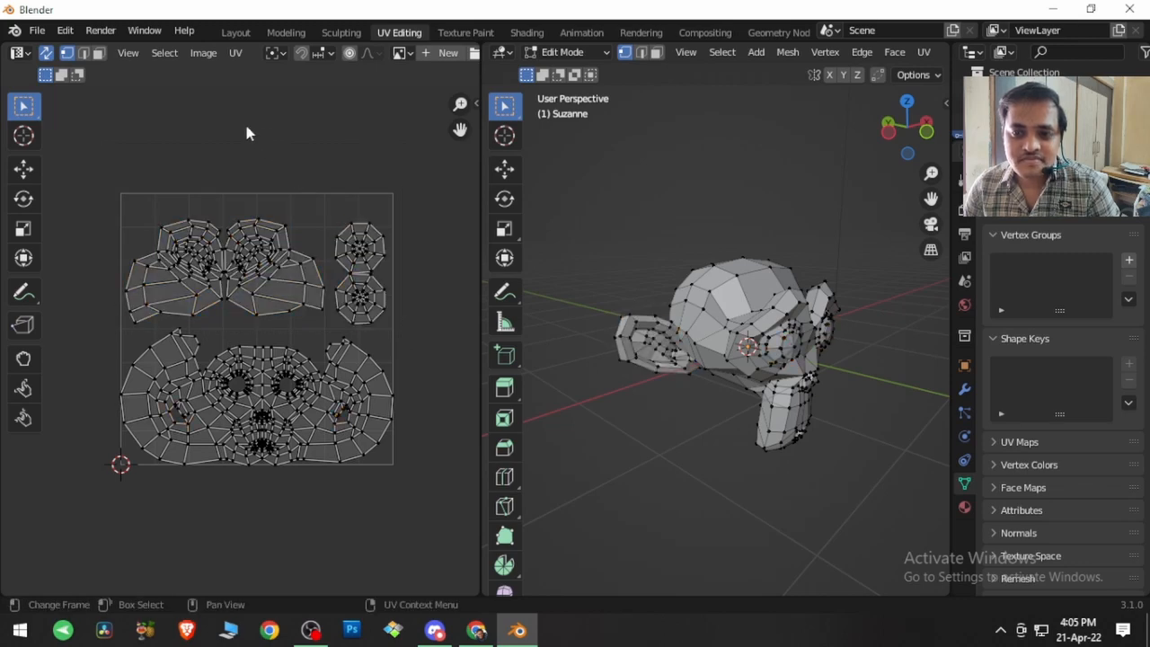
Step: Turn off UV Sync Selection and select the entire monkey mesh
{"action": "left_click", "coordinate": [201, 53]}
{"action": "left_click", "coordinate": [173, 53]}
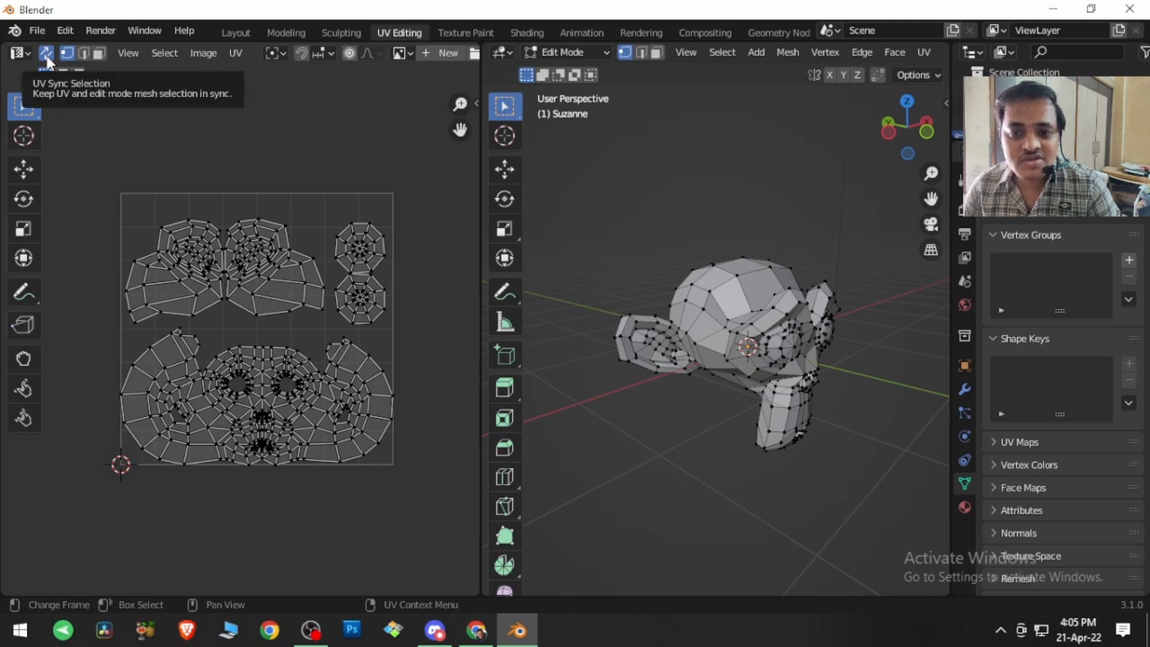
{"action": "left_click", "coordinate": [46, 54]}
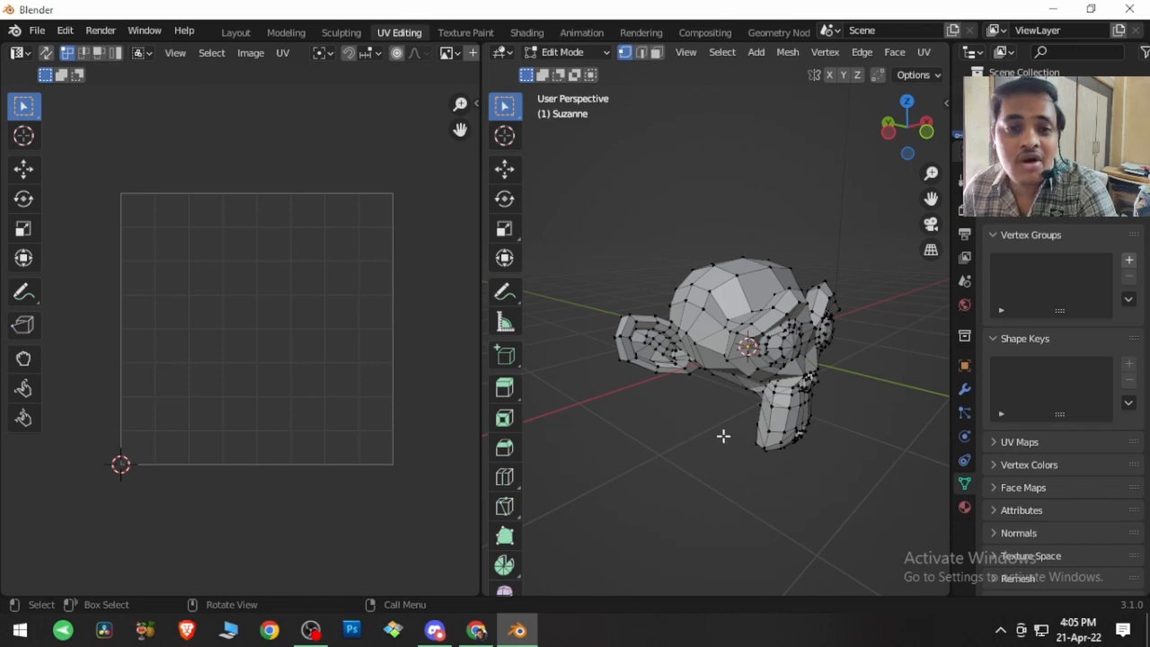
{"action": "key", "text": "a"}
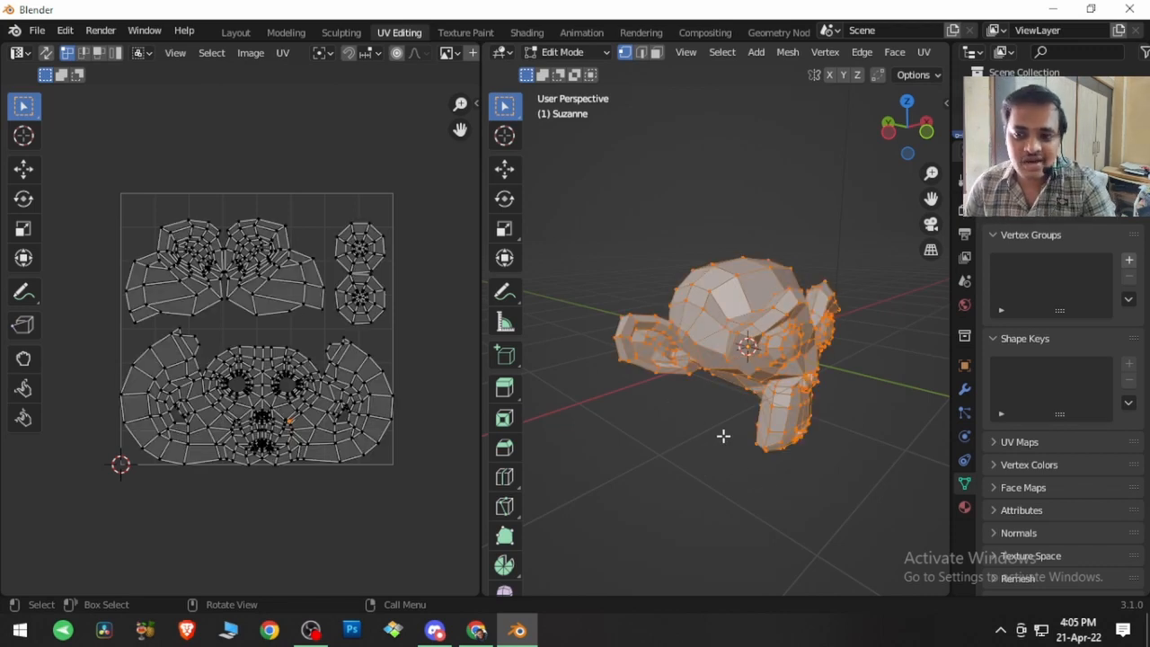
Step: Box-select the UV vertices of the brow area above the eyes and pin them
{"action": "left_click", "coordinate": [284, 54]}
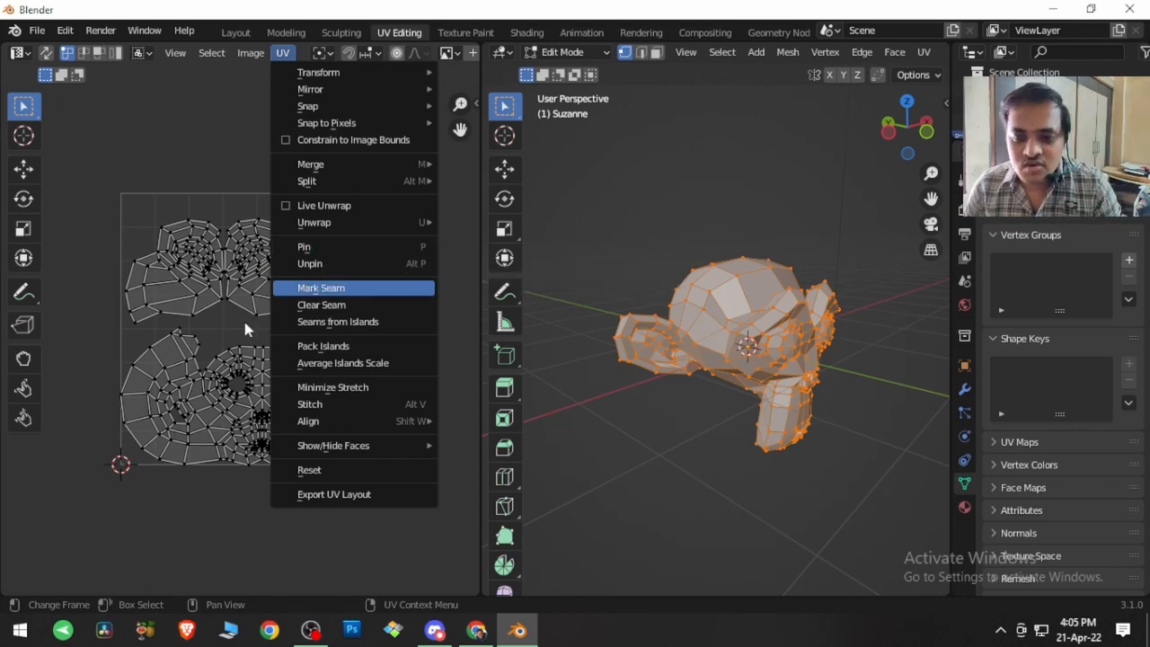
{"action": "left_click_drag", "start_coordinate": [222, 339], "coordinate": [309, 374]}
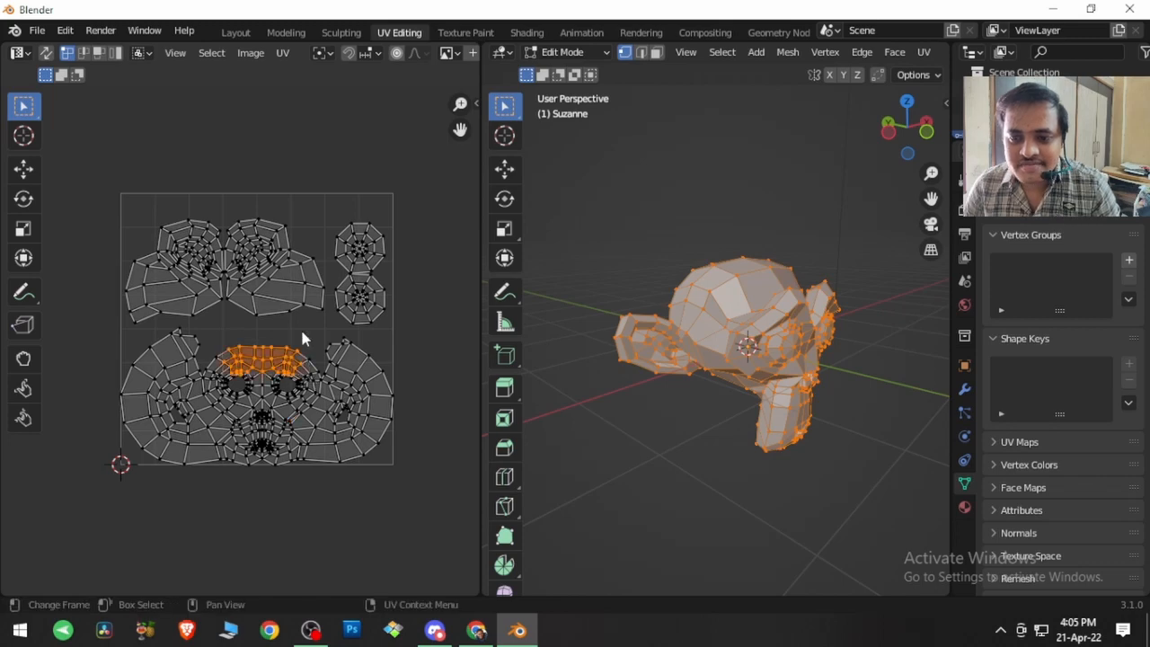
{"action": "left_click", "coordinate": [289, 54]}
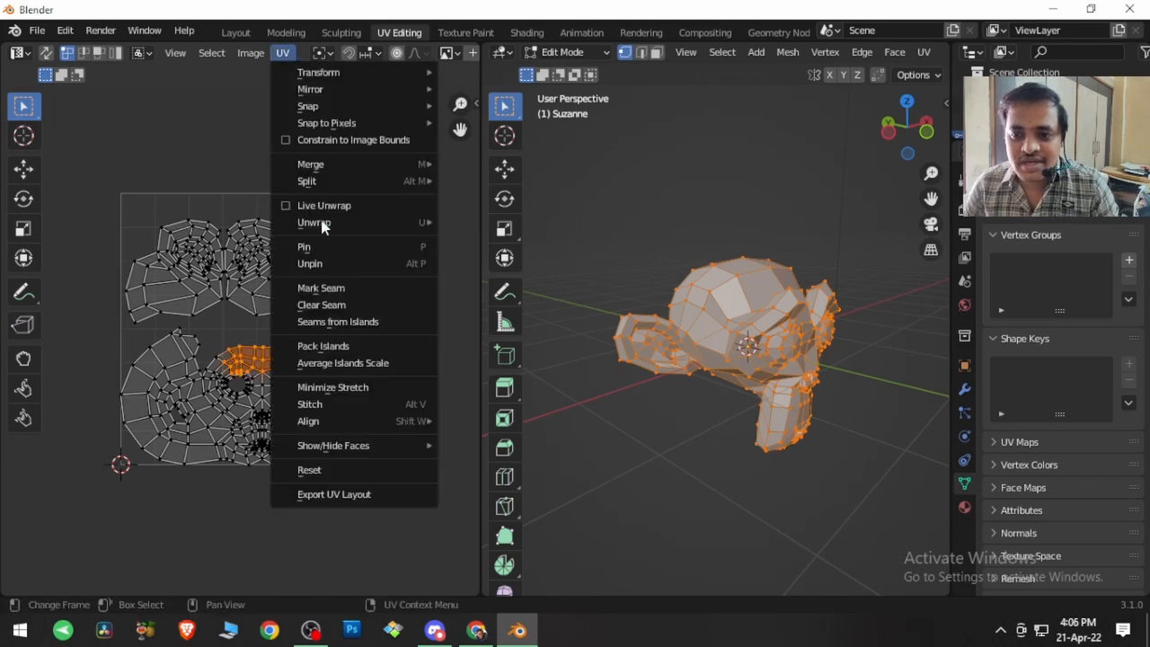
{"action": "left_click", "coordinate": [333, 254]}
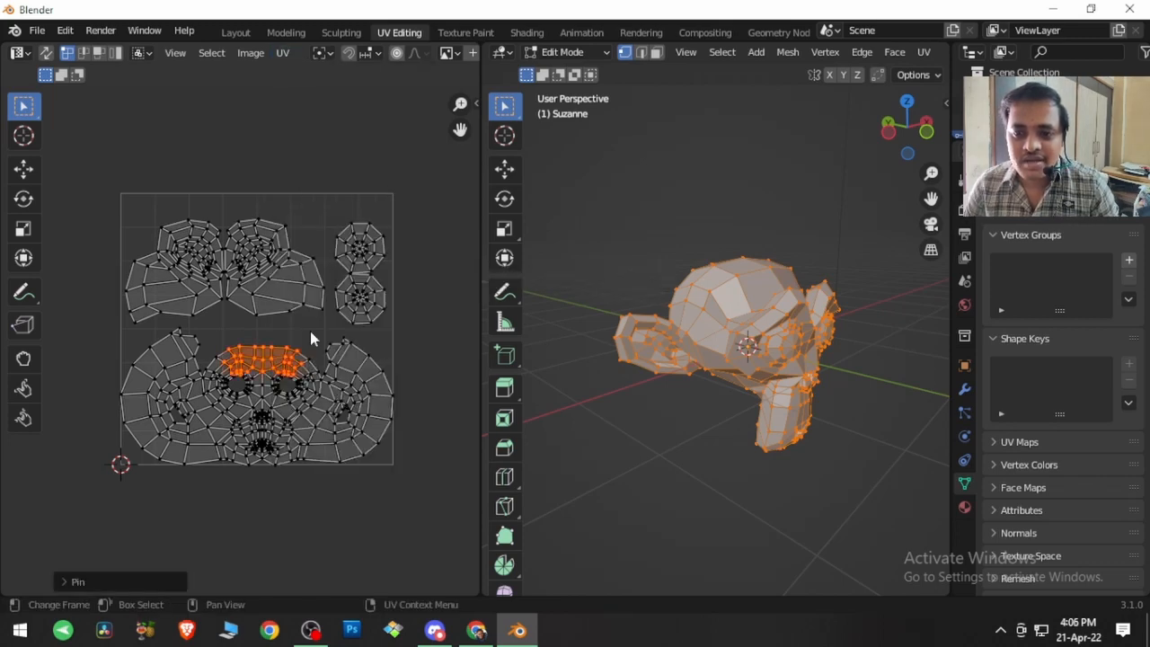
{"action": "left_click", "coordinate": [310, 330]}
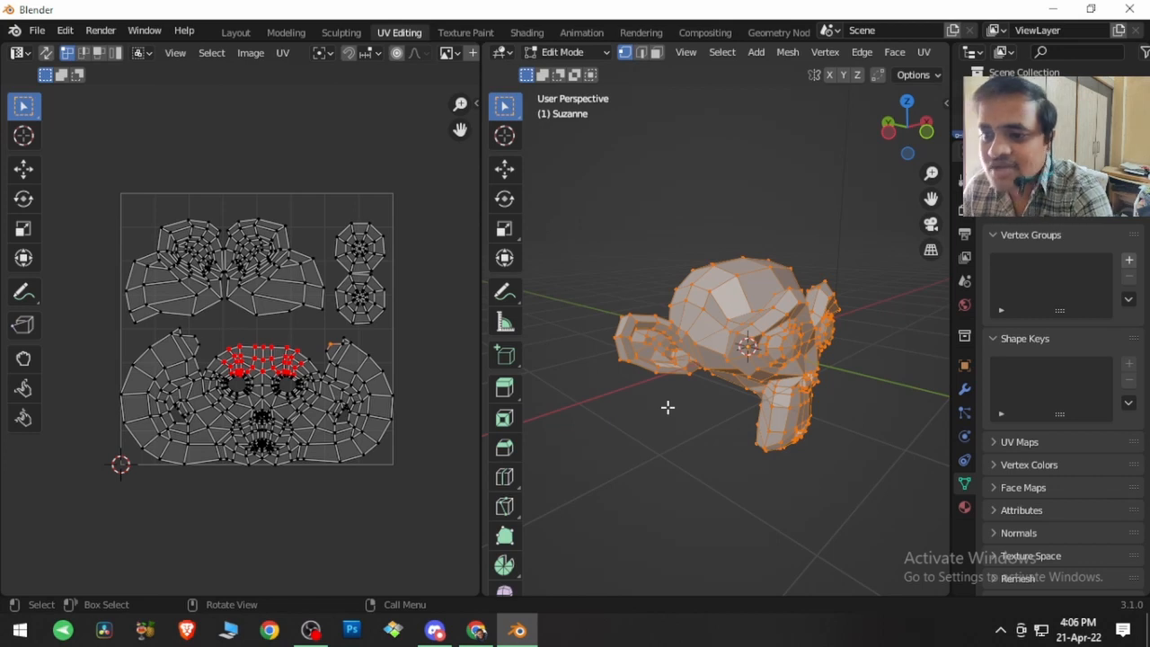
Step: Look through the UV unwrapping options for the selected mesh
{"action": "key", "text": "u"}
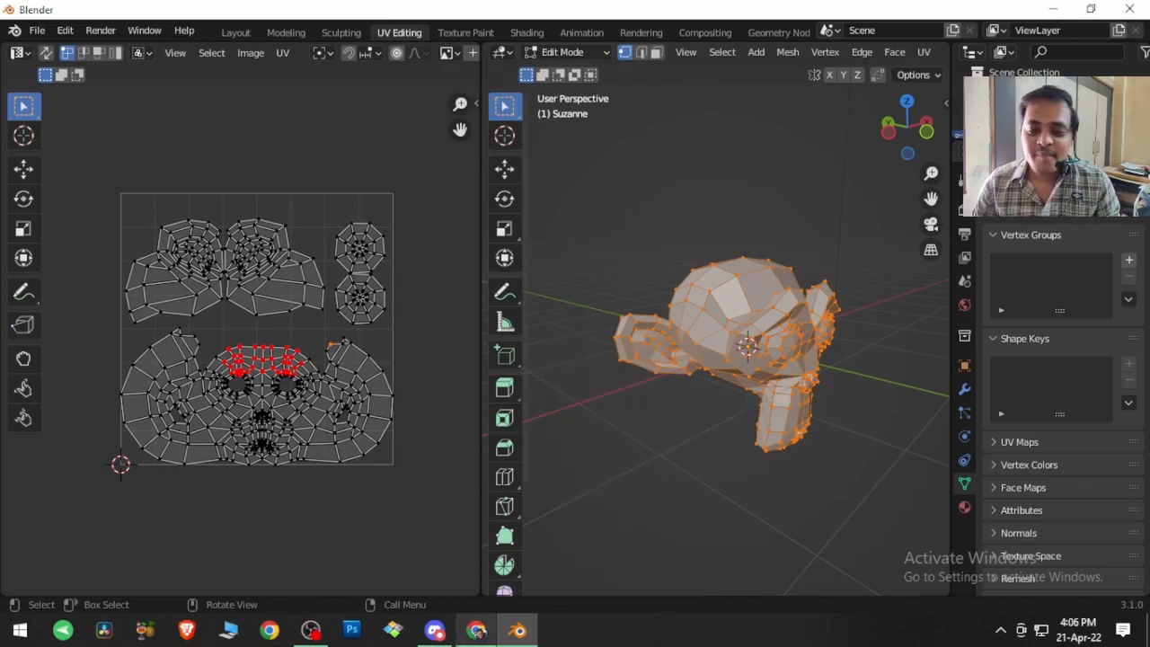
Step: Switch to Chrome and view the YouTube video's support links and Blender Veda's Patreon membership tiers
{"action": "left_click", "coordinate": [459, 638]}
{"action": "left_click", "coordinate": [306, 13]}
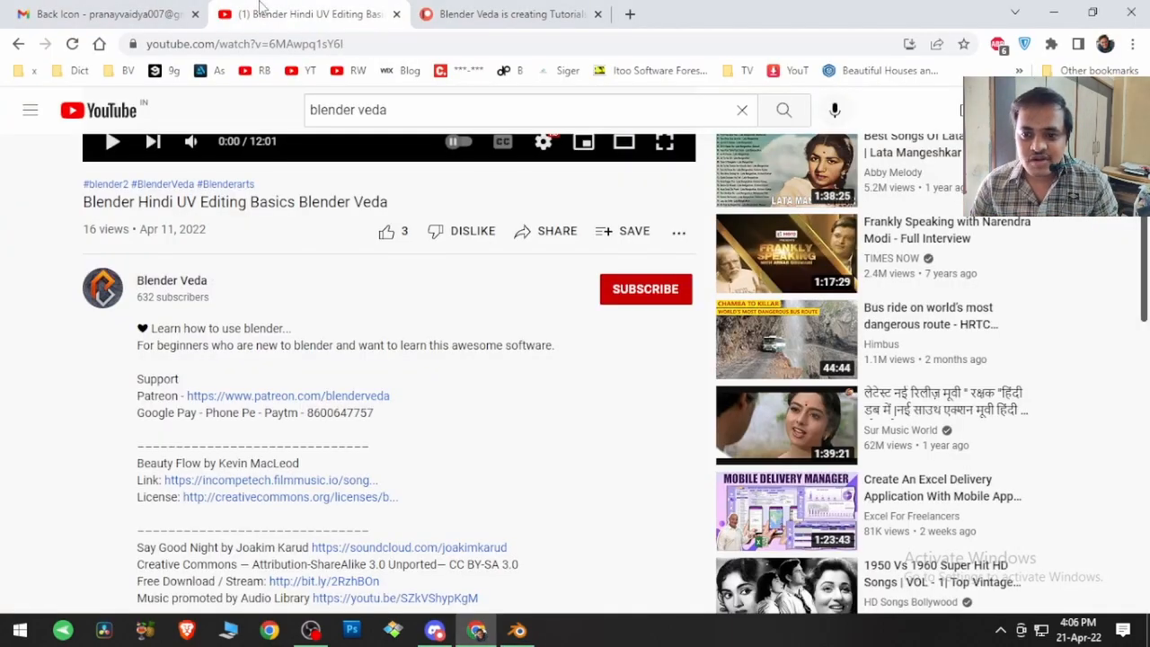
{"action": "scroll", "coordinate": [312, 349], "scroll_direction": "up", "scroll_amount": 3}
{"action": "scroll", "coordinate": [190, 335], "scroll_direction": "down", "scroll_amount": 5}
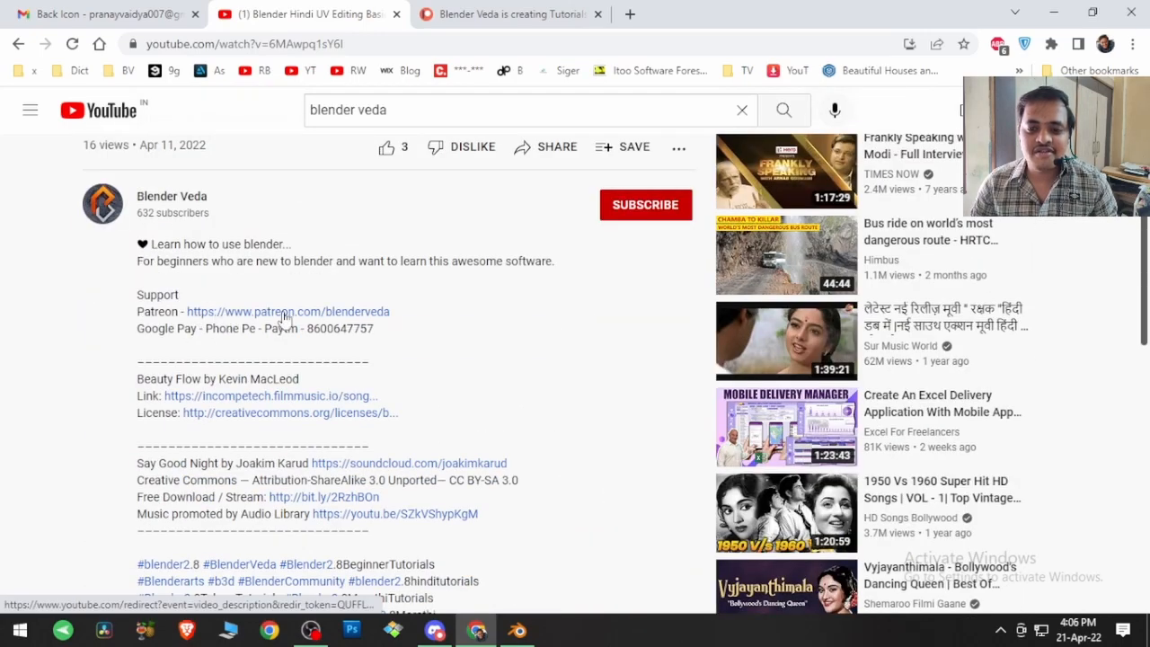
{"action": "left_click", "coordinate": [456, 16]}
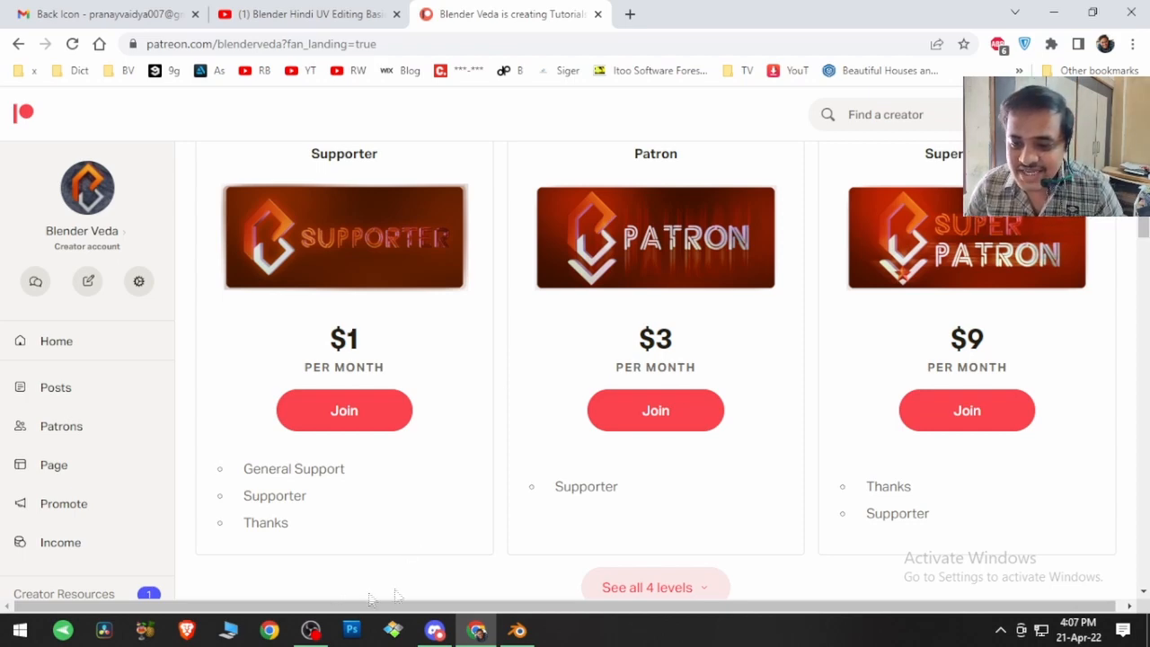
Step: Switch back to Blender and use Box Select Pinned over the UV islands to select only the pinned vertices
{"action": "left_click", "coordinate": [516, 629]}
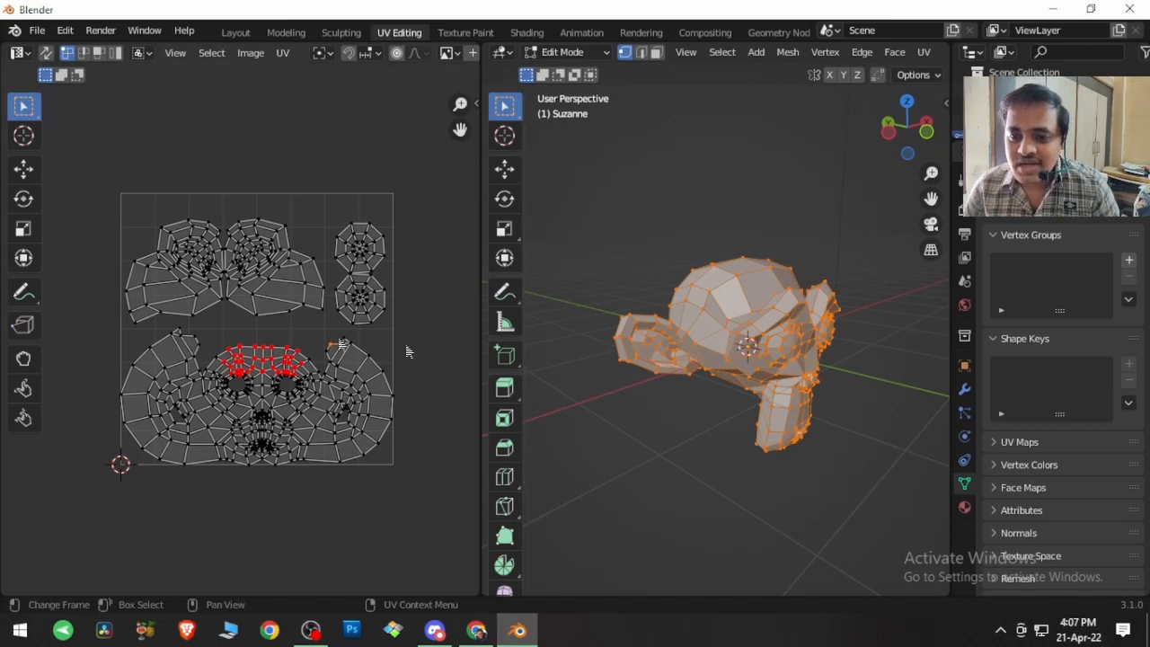
{"action": "left_click", "coordinate": [212, 53]}
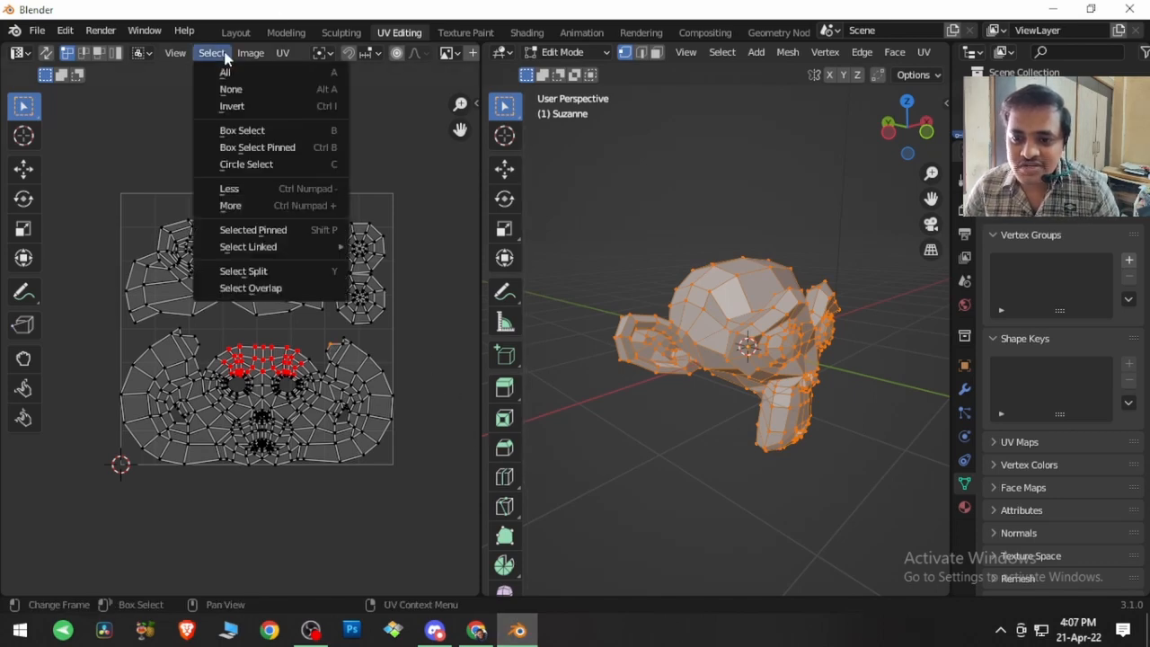
{"action": "left_click", "coordinate": [252, 147]}
{"action": "left_click_drag", "start_coordinate": [152, 186], "coordinate": [358, 393]}
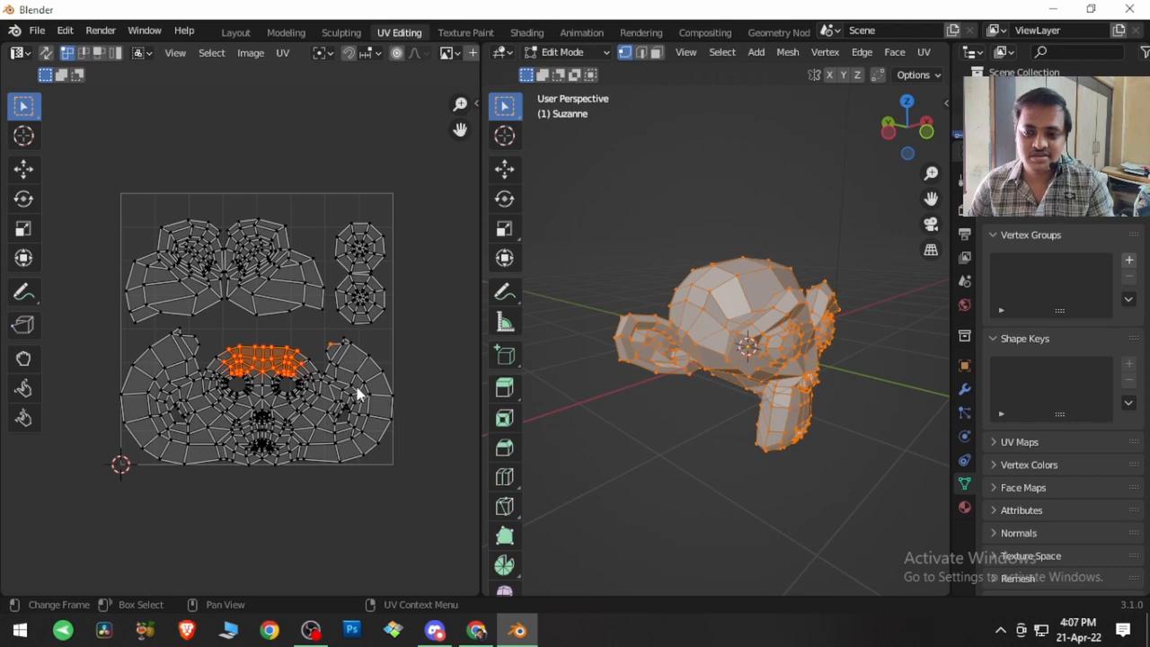
Step: Unpin the selected brow vertices and clear their selection by picking a vertex on the lower round eye island
{"action": "left_click", "coordinate": [283, 54]}
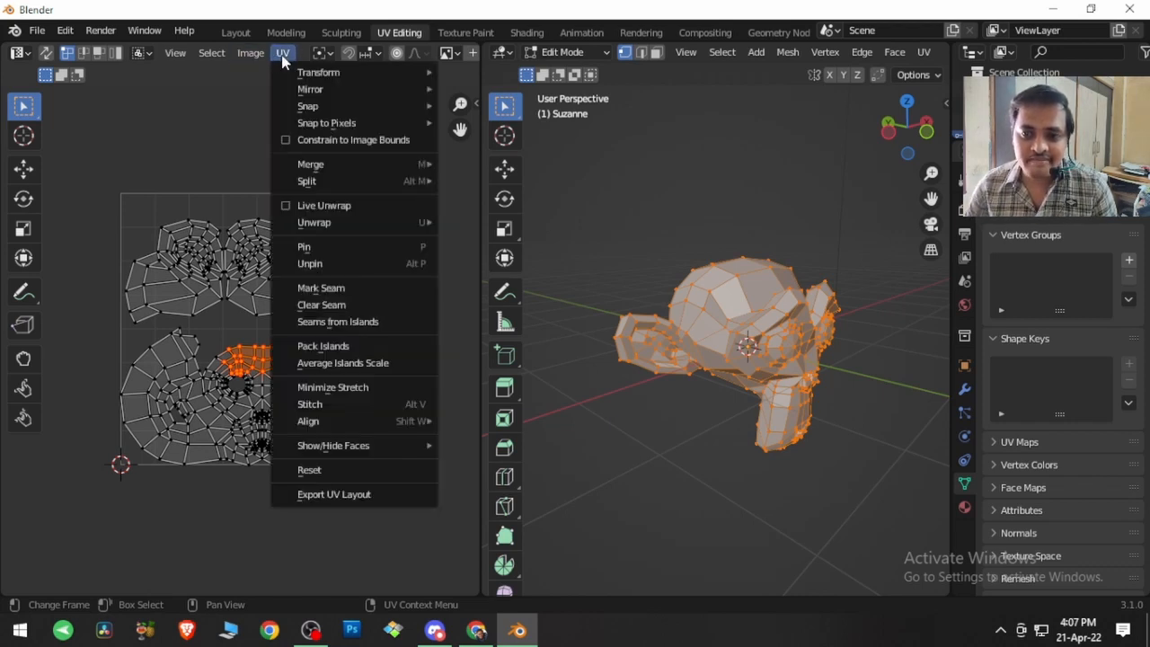
{"action": "left_click", "coordinate": [329, 263]}
{"action": "left_click", "coordinate": [391, 327]}
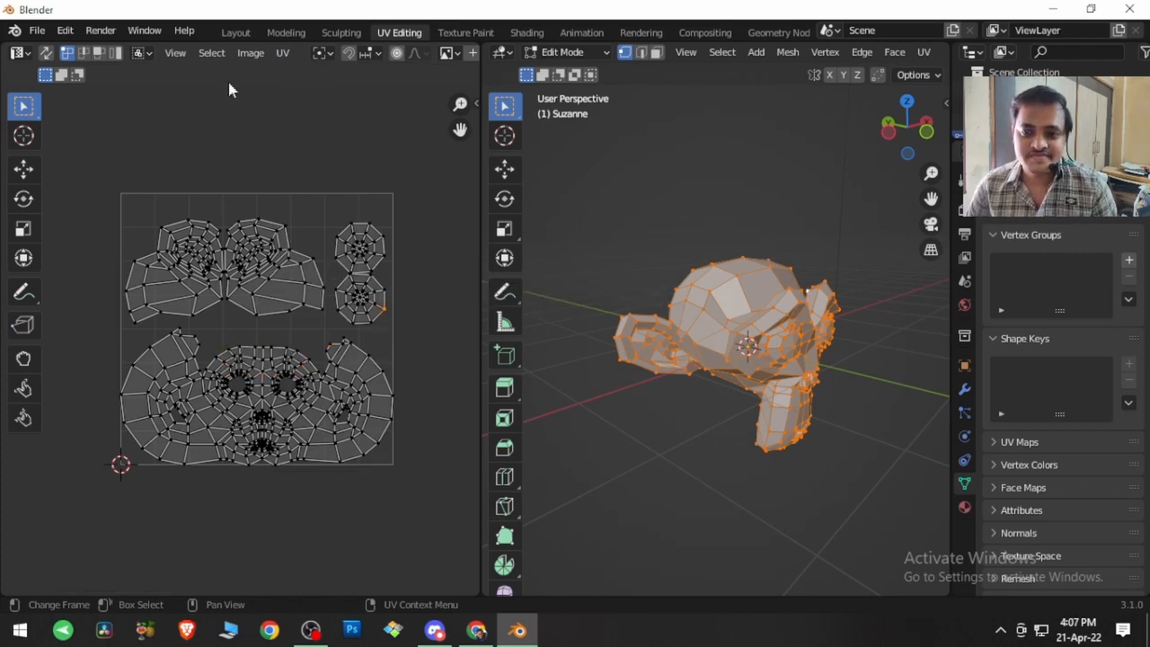
Step: Circle-select vertices across the two upper head islands and the round eye islands, trying larger and smaller circle sizes
{"action": "left_click", "coordinate": [212, 53]}
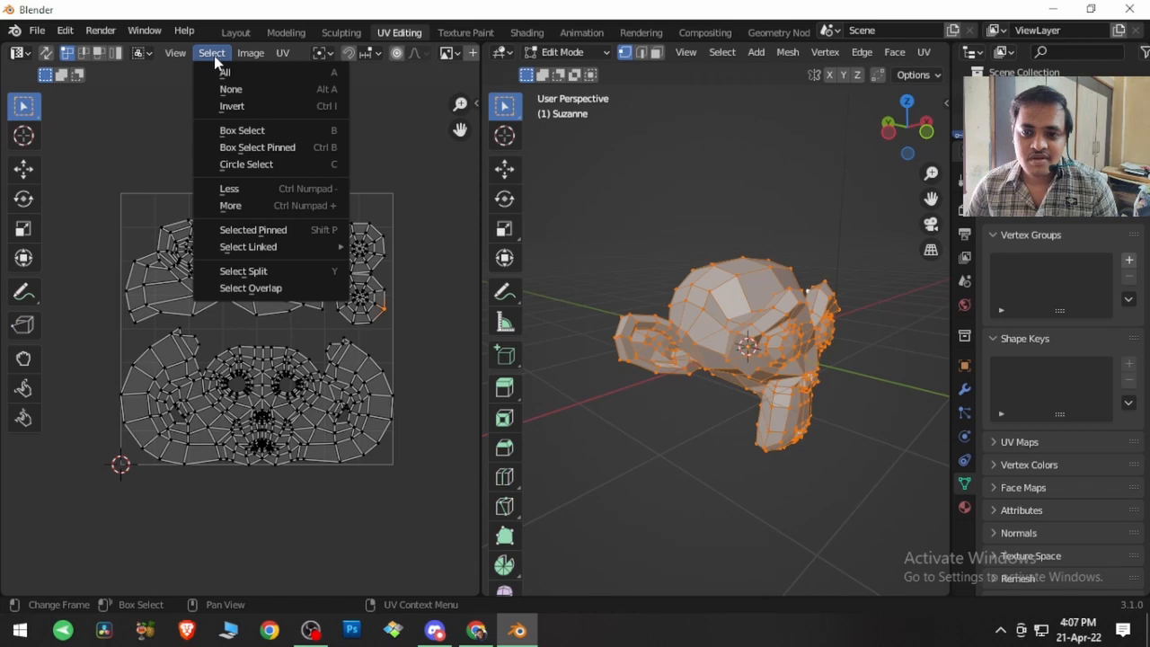
{"action": "left_click", "coordinate": [249, 168]}
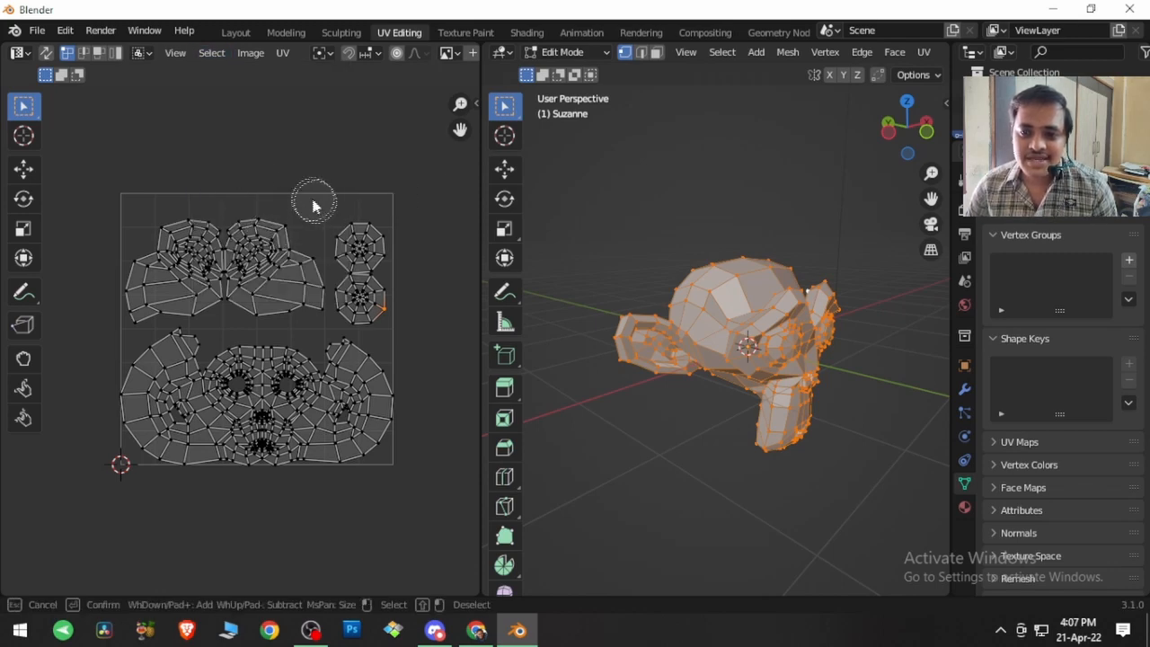
{"action": "mouse_move", "coordinate": [267, 224]}
{"action": "left_mouse_down"}
{"action": "mouse_move", "coordinate": [160, 233]}
{"action": "mouse_move", "coordinate": [323, 254]}
{"action": "mouse_move", "coordinate": [162, 269]}
{"action": "mouse_move", "coordinate": [356, 269]}
{"action": "mouse_move", "coordinate": [336, 300]}
{"action": "mouse_move", "coordinate": [306, 283]}
{"action": "left_mouse_up"}
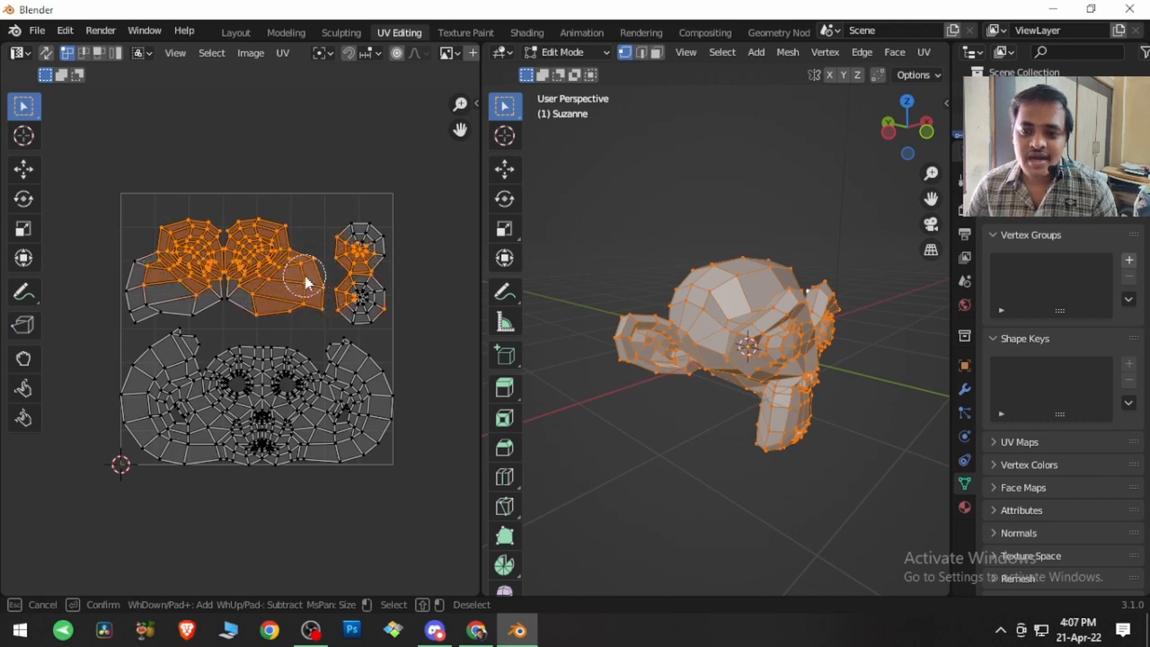
{"action": "scroll", "coordinate": [307, 275], "scroll_direction": "down", "scroll_amount": 10}
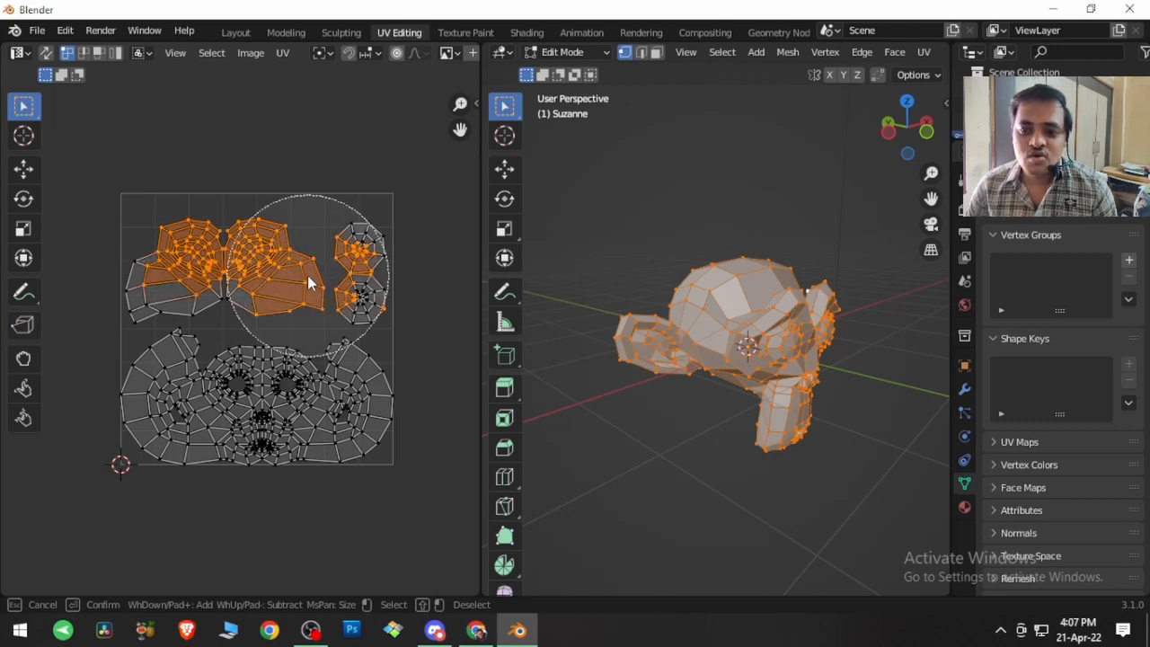
{"action": "scroll", "coordinate": [307, 275], "scroll_direction": "up", "scroll_amount": 8}
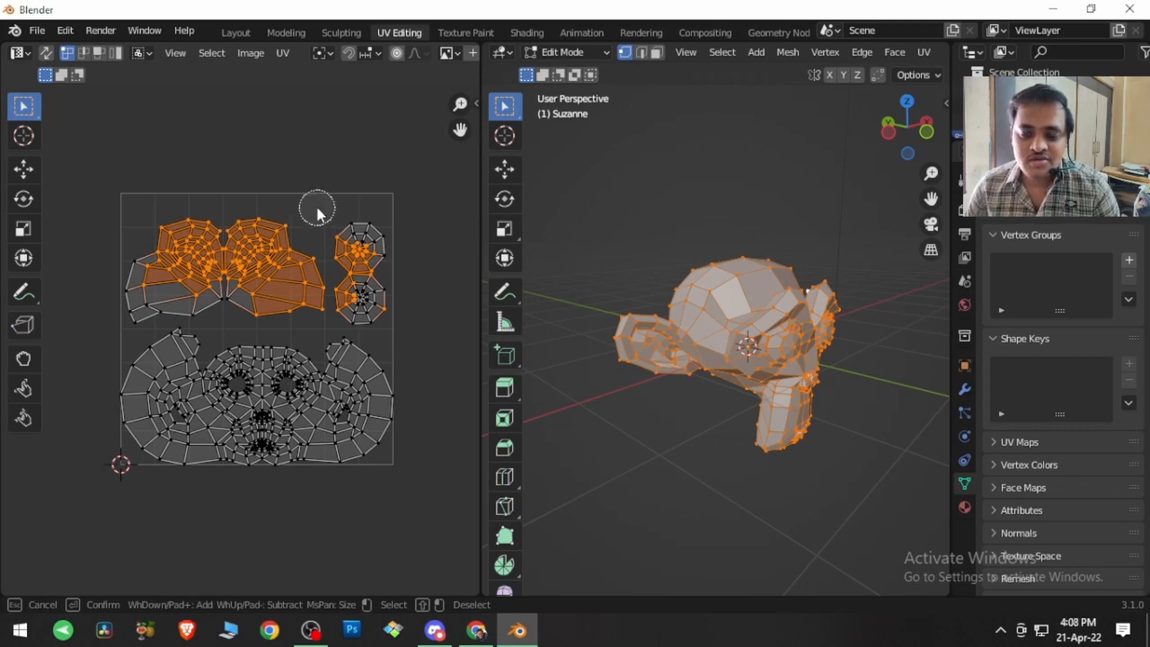
{"action": "key", "text": "Escape"}
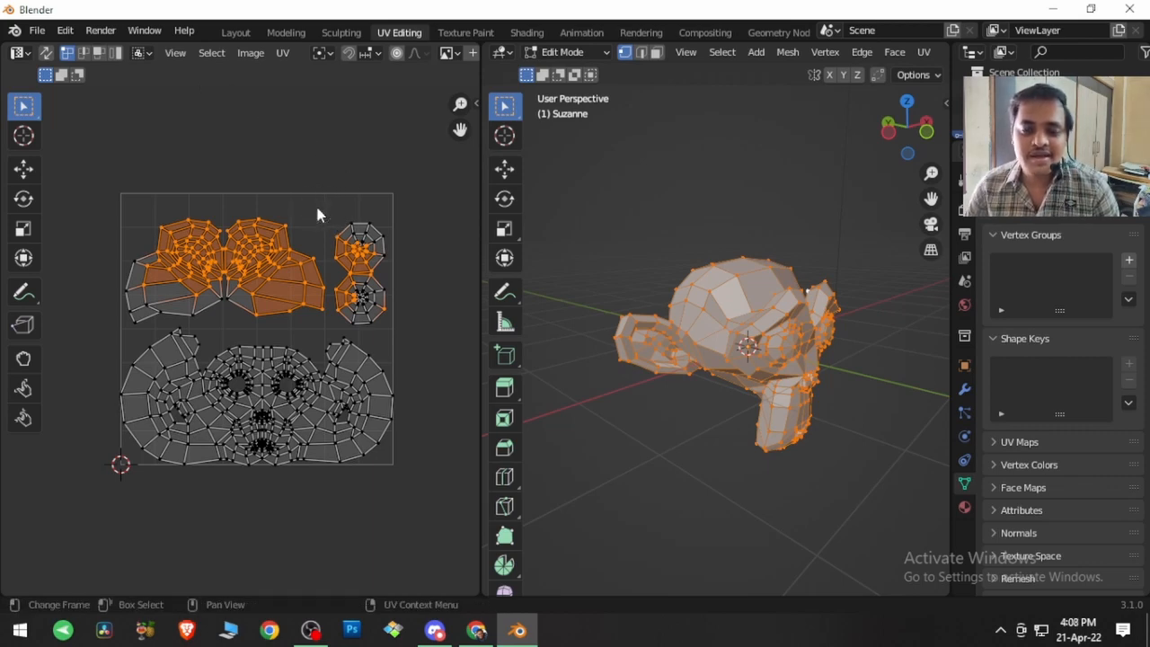
Step: Select a single UV vertex beside the eye on the large face island and repeatedly grow the selection outward with Select More
{"action": "left_click", "coordinate": [214, 54]}
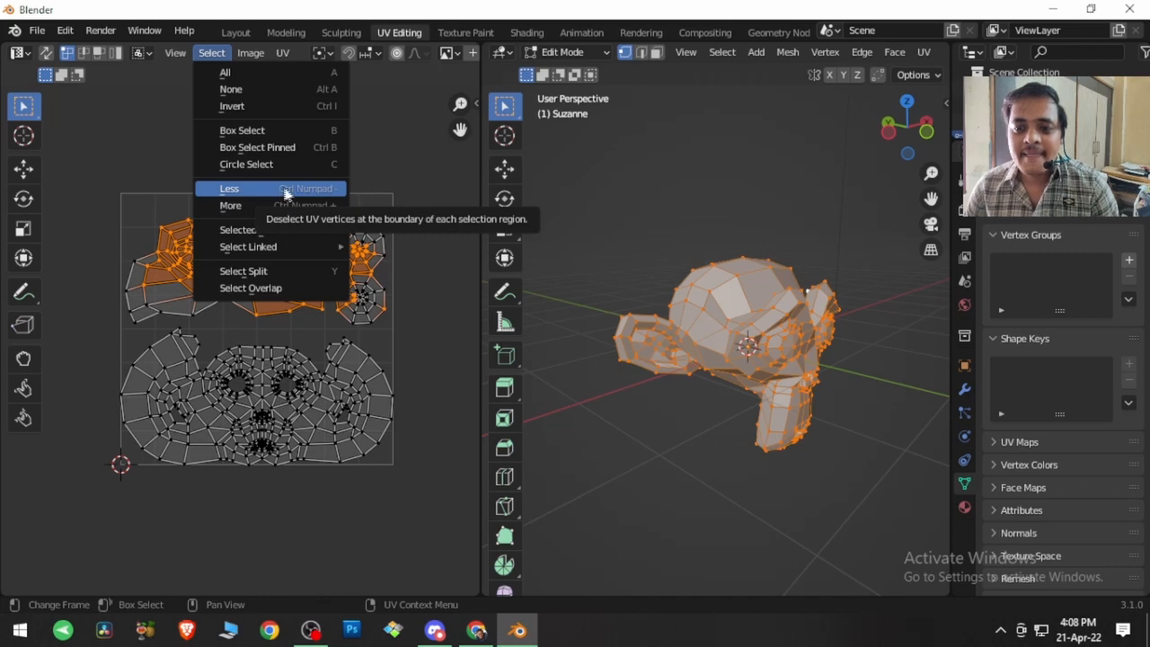
{"action": "left_click", "coordinate": [328, 206]}
{"action": "left_click", "coordinate": [328, 393]}
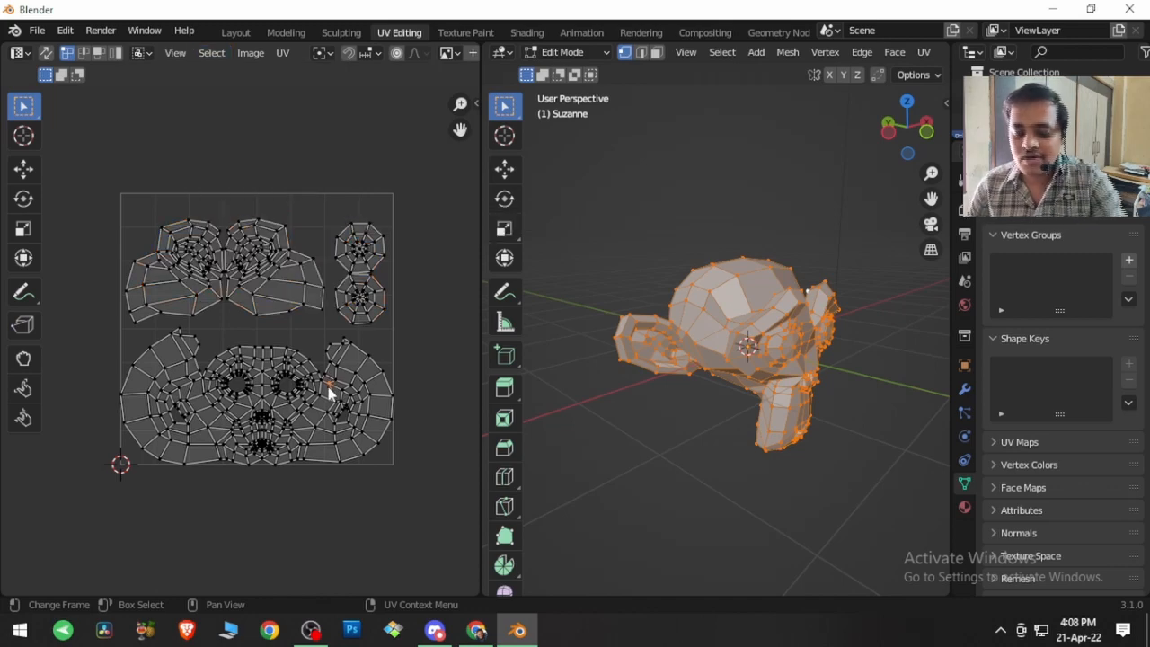
{"action": "key", "text": "ctrl+KP_Add"}
{"action": "key", "text": "ctrl+KP_Add"}
{"action": "key", "text": "ctrl+KP_Add"}
{"action": "key", "text": "ctrl+KP_Add"}
{"action": "key", "text": "ctrl+KP_Add"}
{"action": "key", "text": "ctrl+KP_Add"}
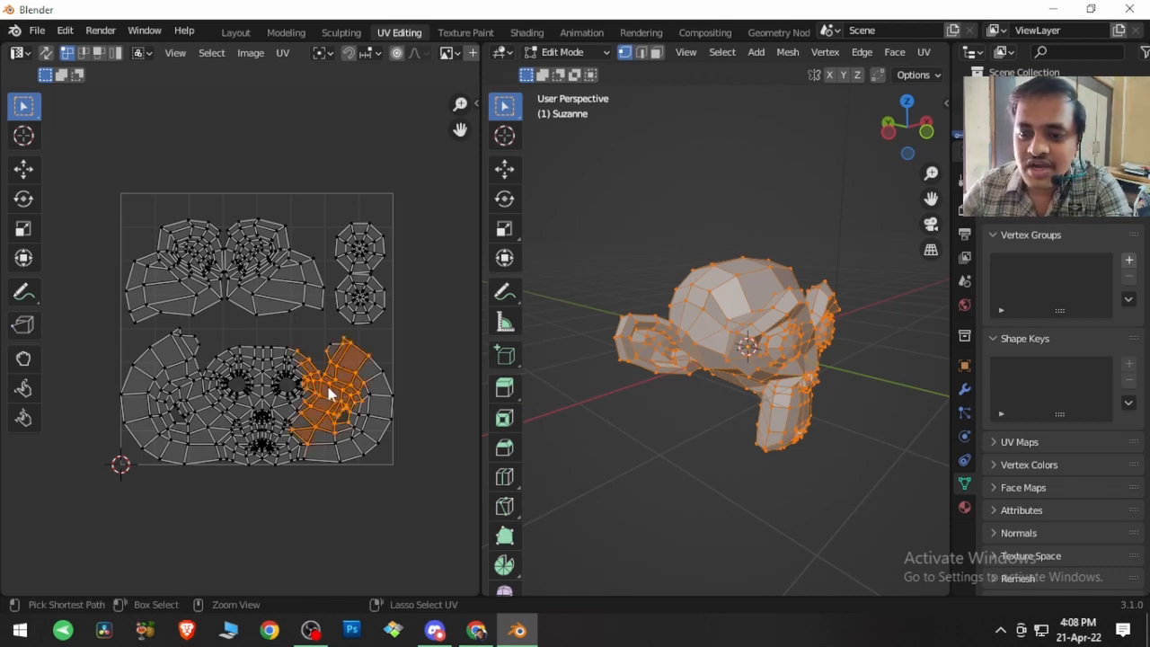
{"action": "key", "text": "ctrl+KP_Add"}
{"action": "key", "text": "ctrl+KP_Add"}
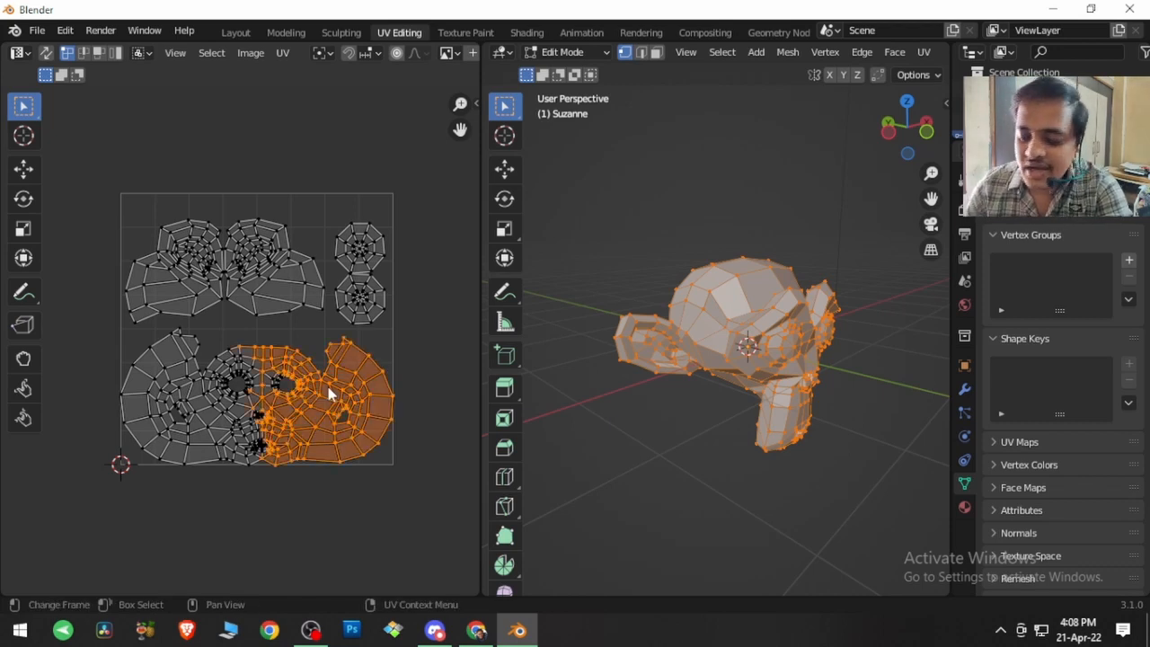
Step: Shrink the face island's UV selection repeatedly with Select Less
{"action": "key", "text": "ctrl+KP_Subtract"}
{"action": "key", "text": "ctrl+KP_Subtract"}
{"action": "key", "text": "ctrl+KP_Subtract"}
{"action": "key", "text": "ctrl+KP_Subtract"}
{"action": "key", "text": "ctrl+KP_Subtract"}
{"action": "key", "text": "ctrl+KP_Subtract"}
{"action": "key", "text": "ctrl+KP_Subtract"}
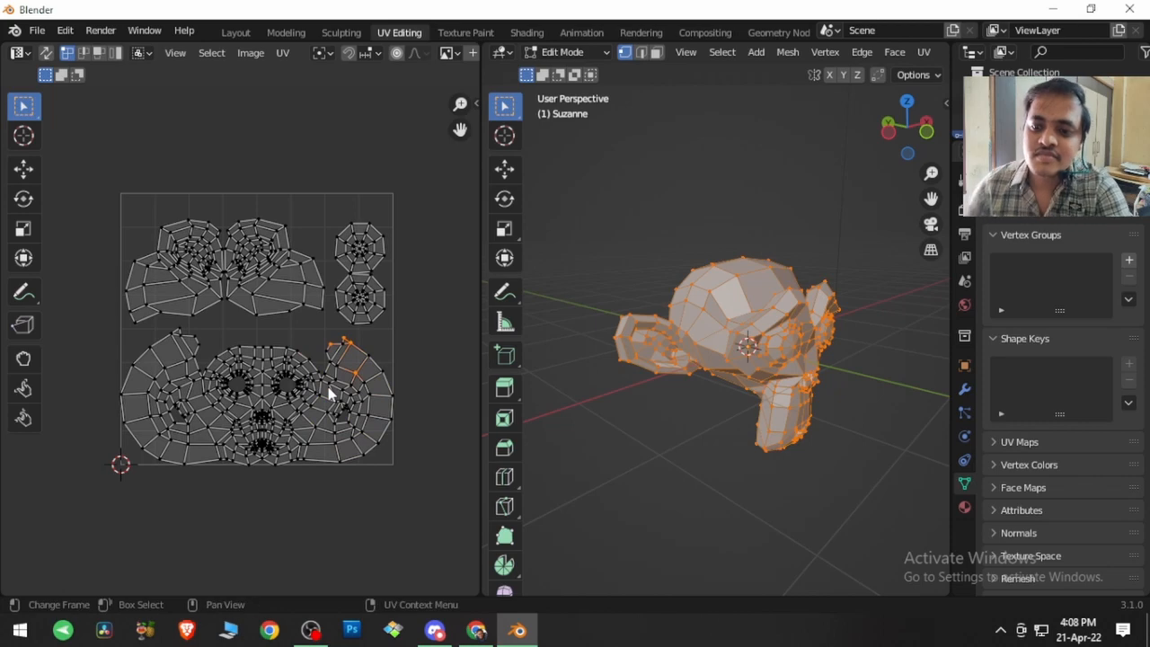
Step: Box-select the UV vertices along the brow of the face island and pin them
{"action": "left_click", "coordinate": [212, 52]}
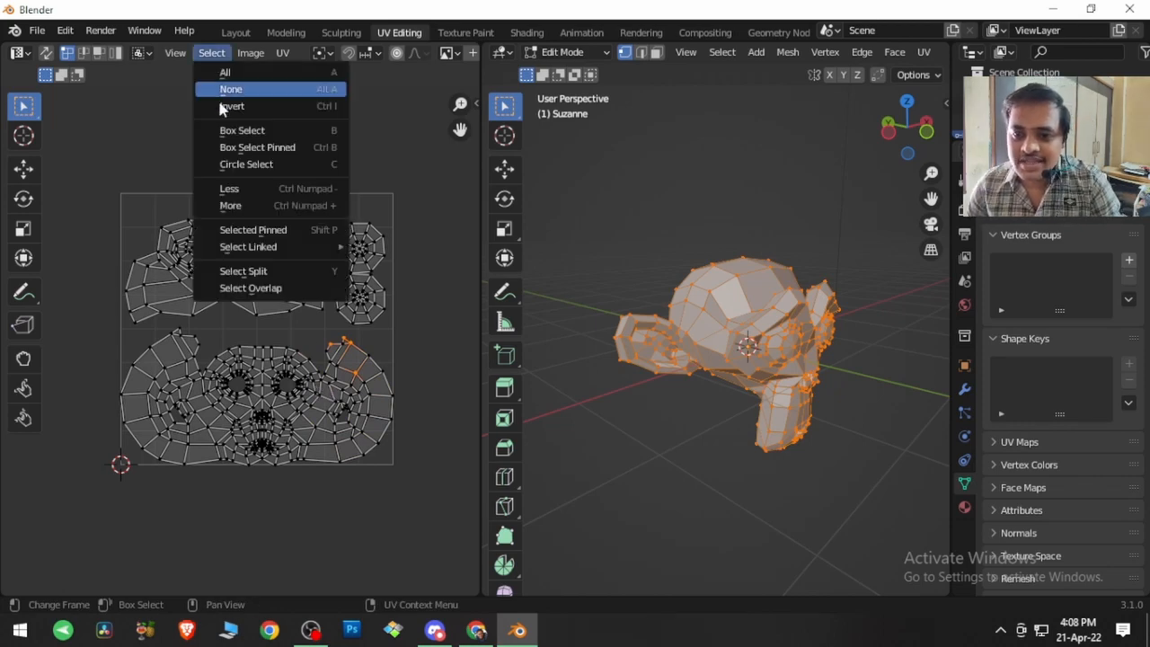
{"action": "left_click", "coordinate": [268, 233]}
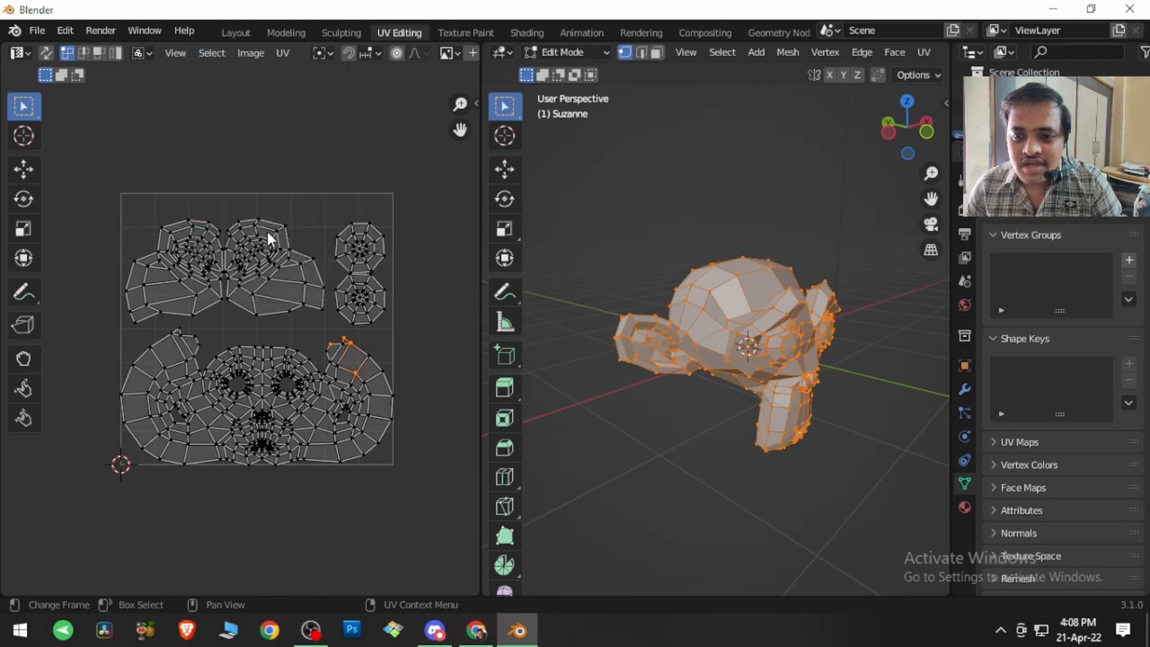
{"action": "left_click_drag", "start_coordinate": [215, 334], "coordinate": [295, 372]}
{"action": "left_click", "coordinate": [282, 52]}
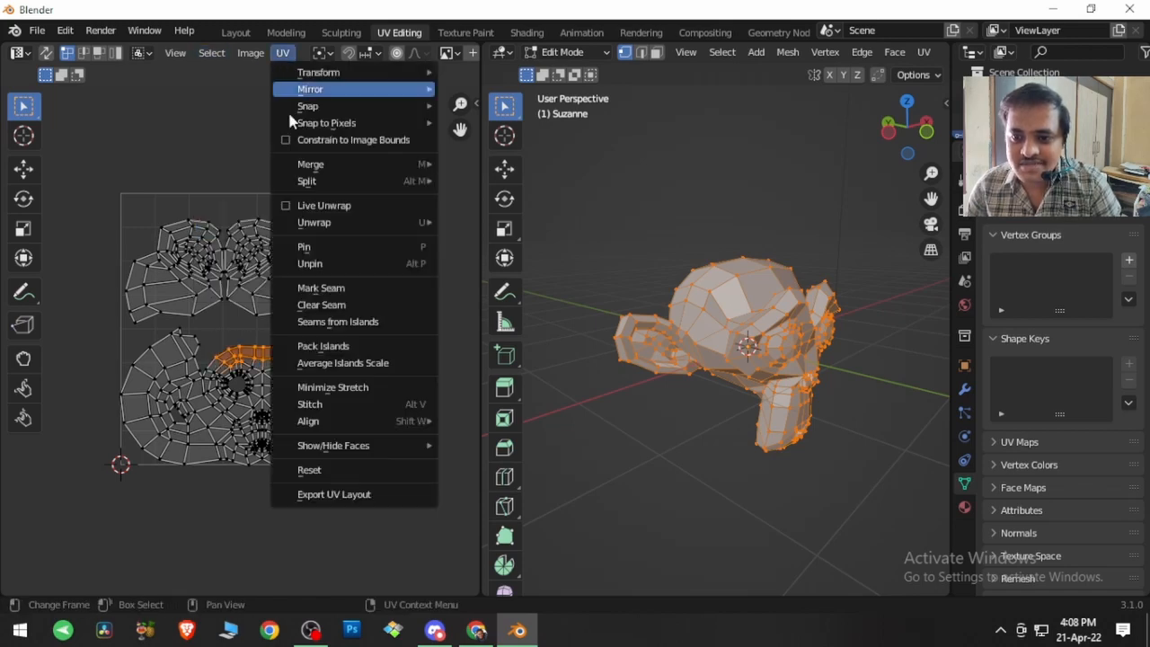
{"action": "left_click", "coordinate": [322, 245]}
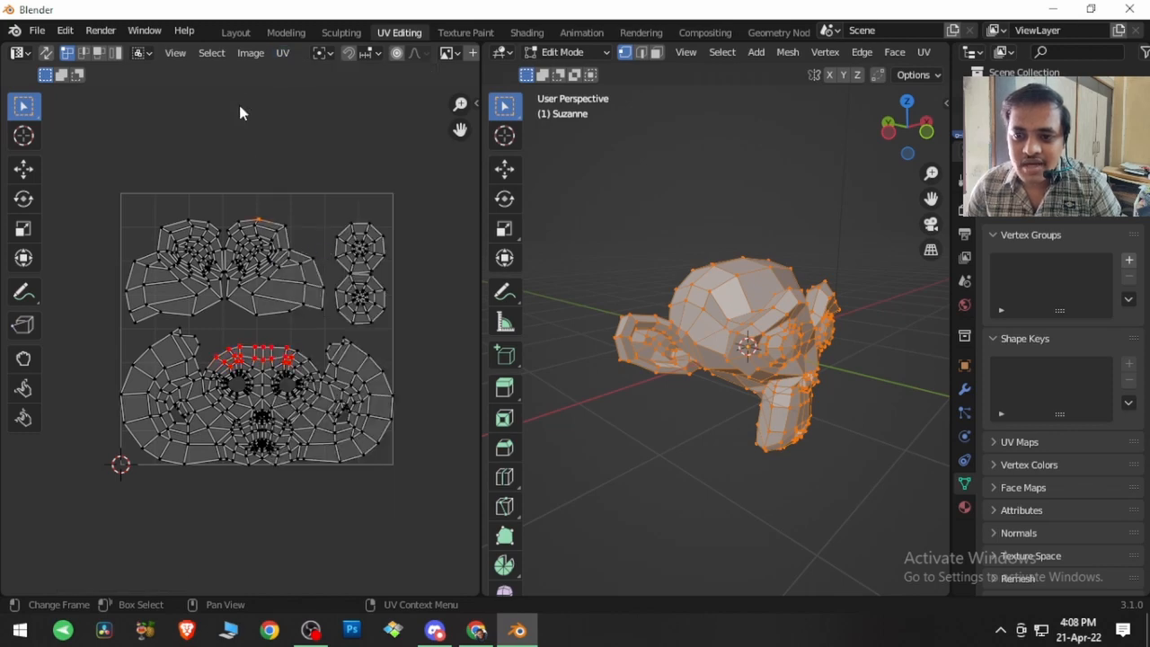
Step: Select the pinned brow vertices with Selected Pinned and unpin them
{"action": "left_click", "coordinate": [212, 53]}
{"action": "left_click", "coordinate": [243, 230]}
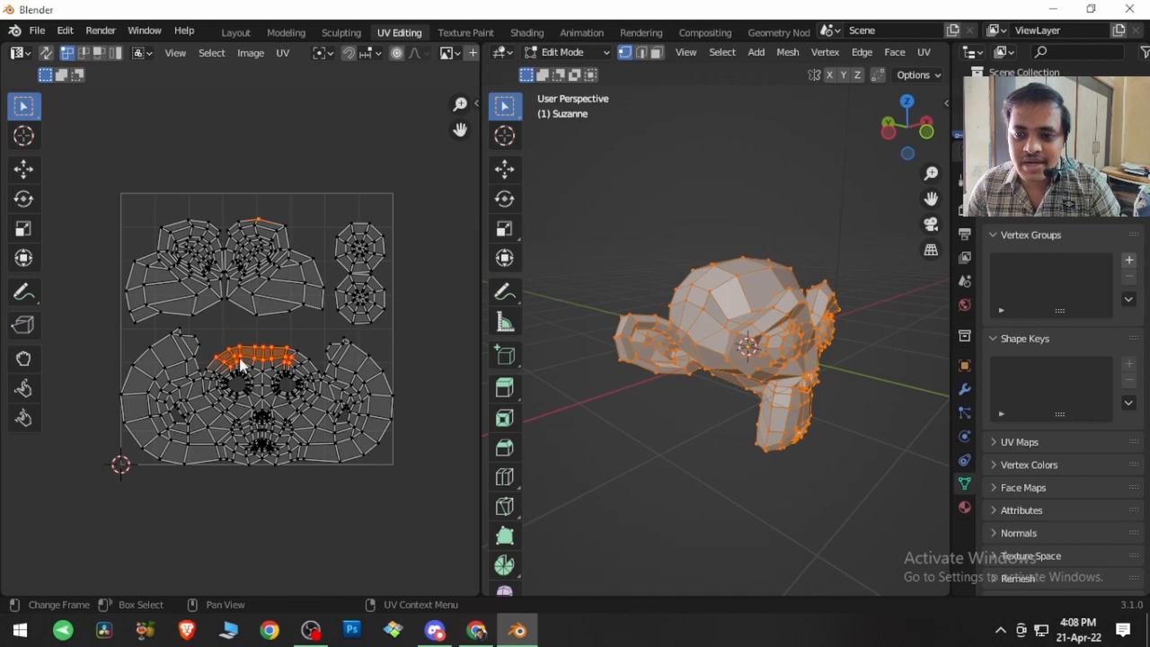
{"action": "left_click", "coordinate": [284, 54]}
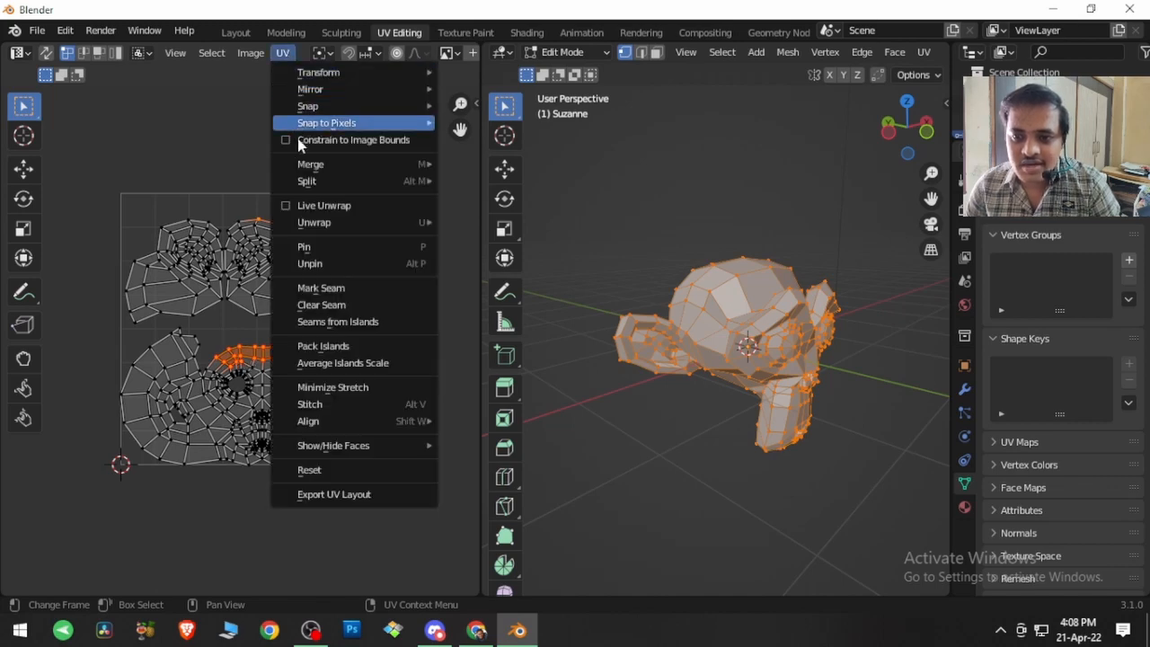
{"action": "left_click", "coordinate": [331, 263]}
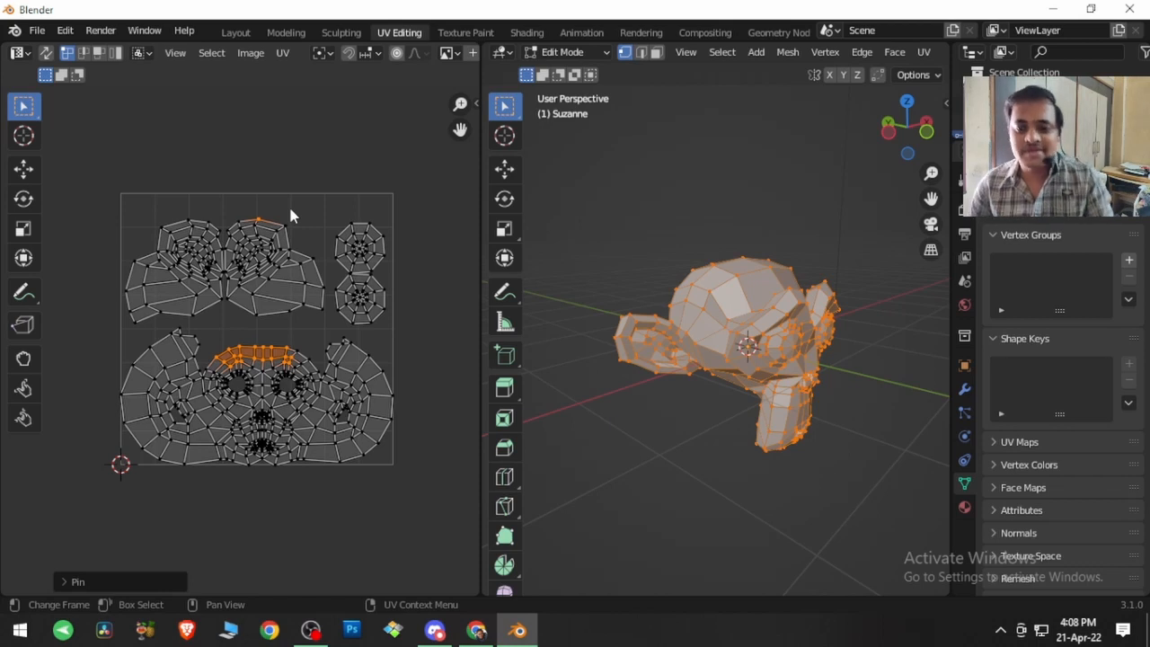
Step: Extend the current UV selection to all linked vertices with Select Linked
{"action": "left_click", "coordinate": [215, 53]}
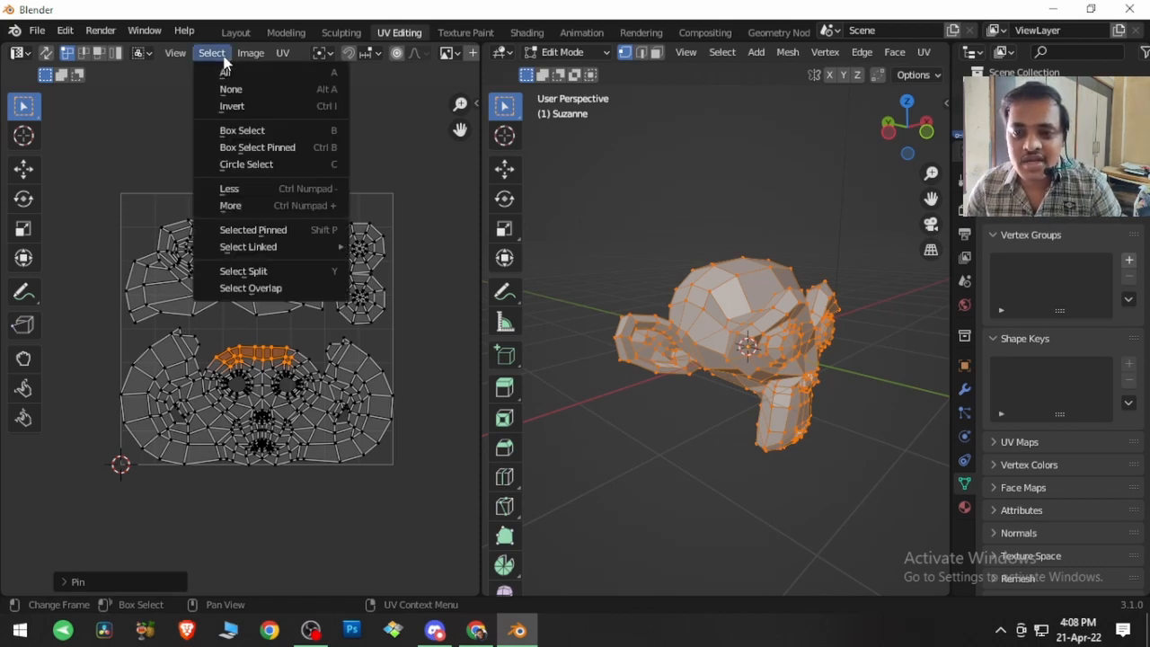
{"action": "mouse_move", "coordinate": [269, 248]}
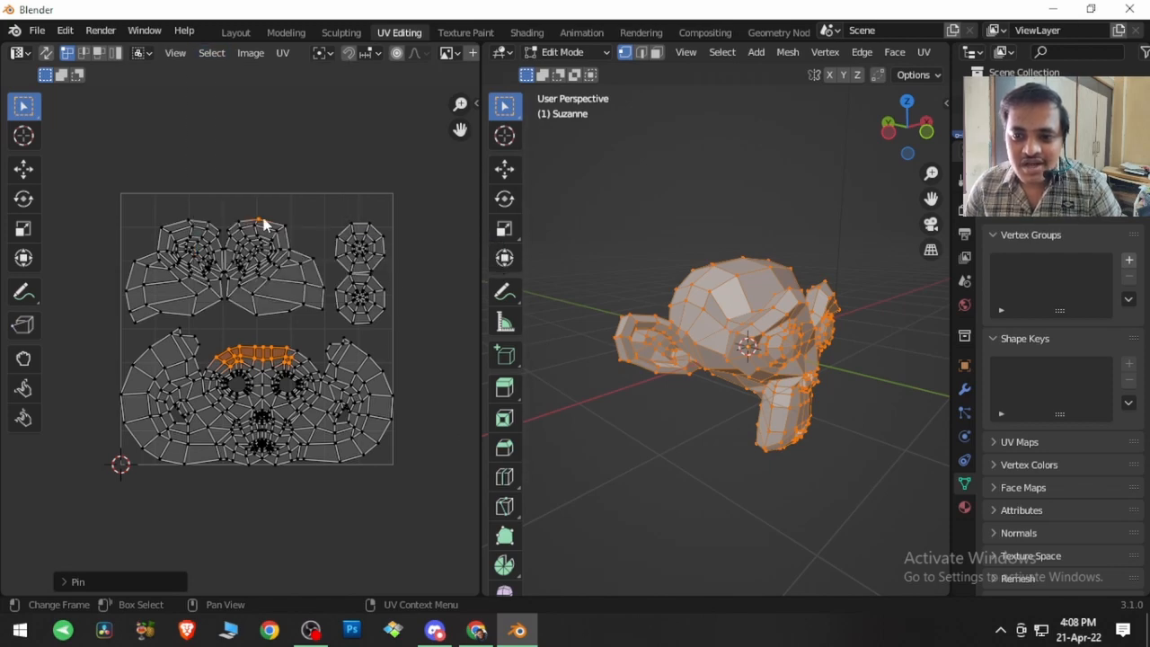
{"action": "left_click", "coordinate": [213, 56]}
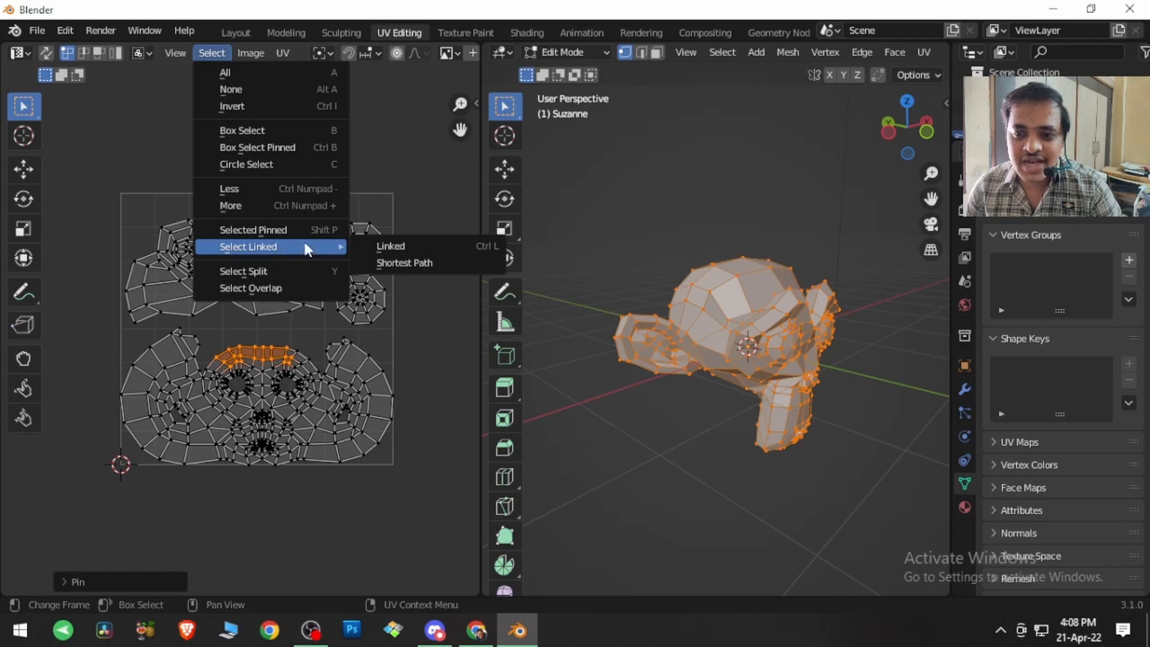
{"action": "left_click", "coordinate": [392, 247]}
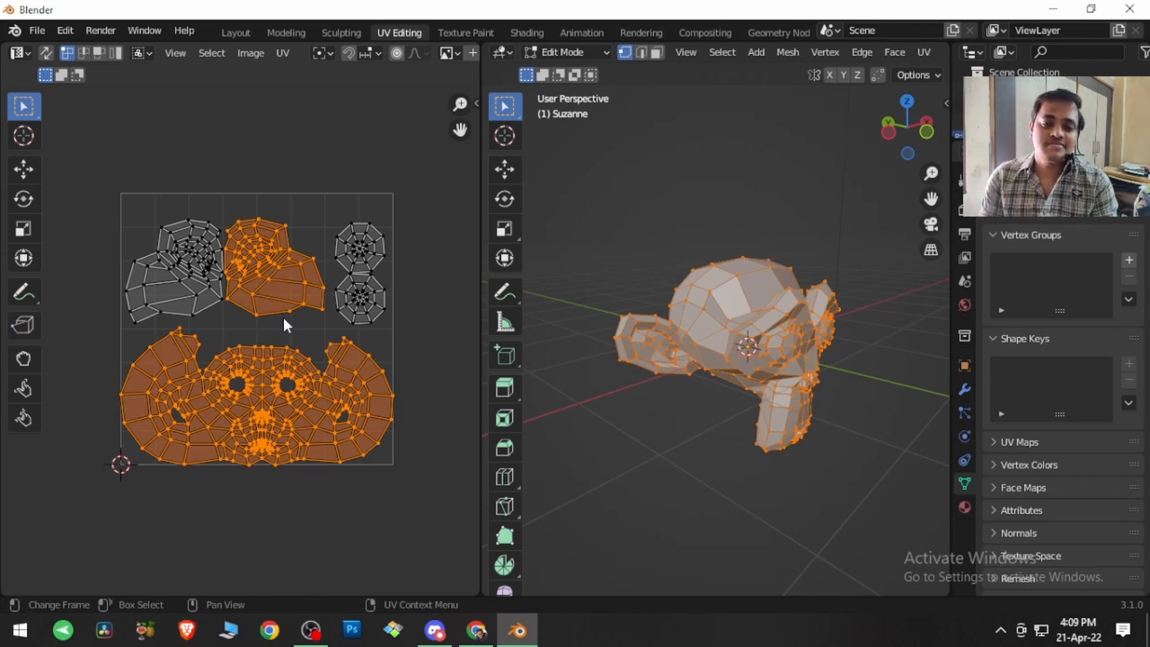
Step: Select only the upper middle head island by picking its linked UVs, and cancel a trial move of it
{"action": "left_click", "coordinate": [282, 255]}
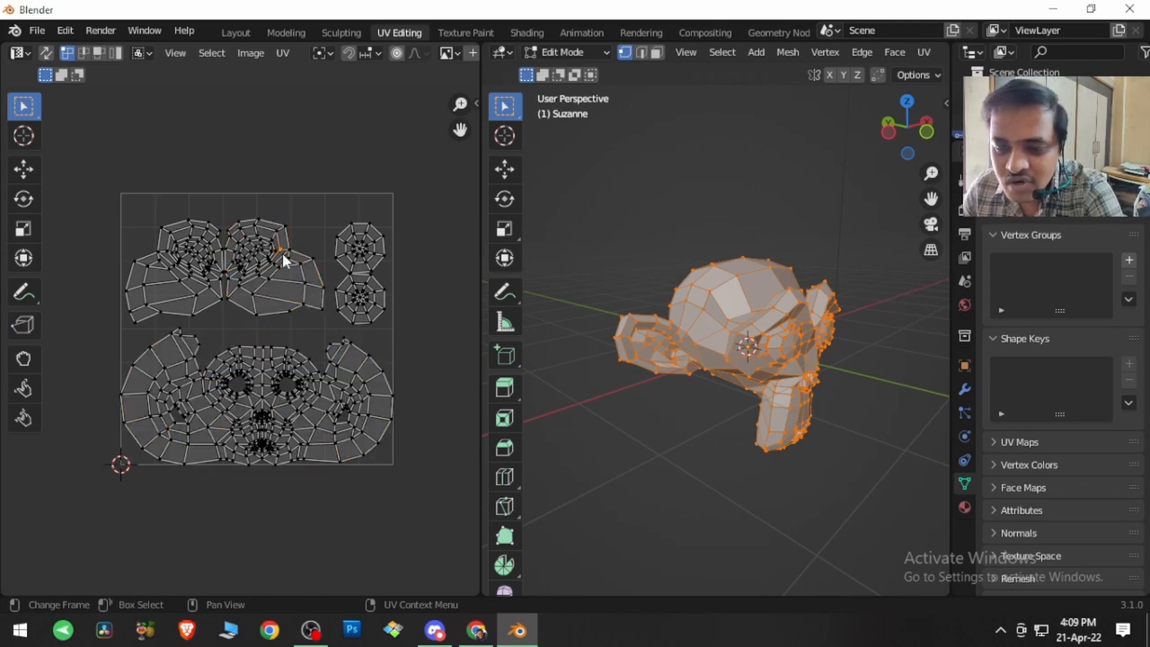
{"action": "key", "text": "l"}
{"action": "key", "text": "g"}
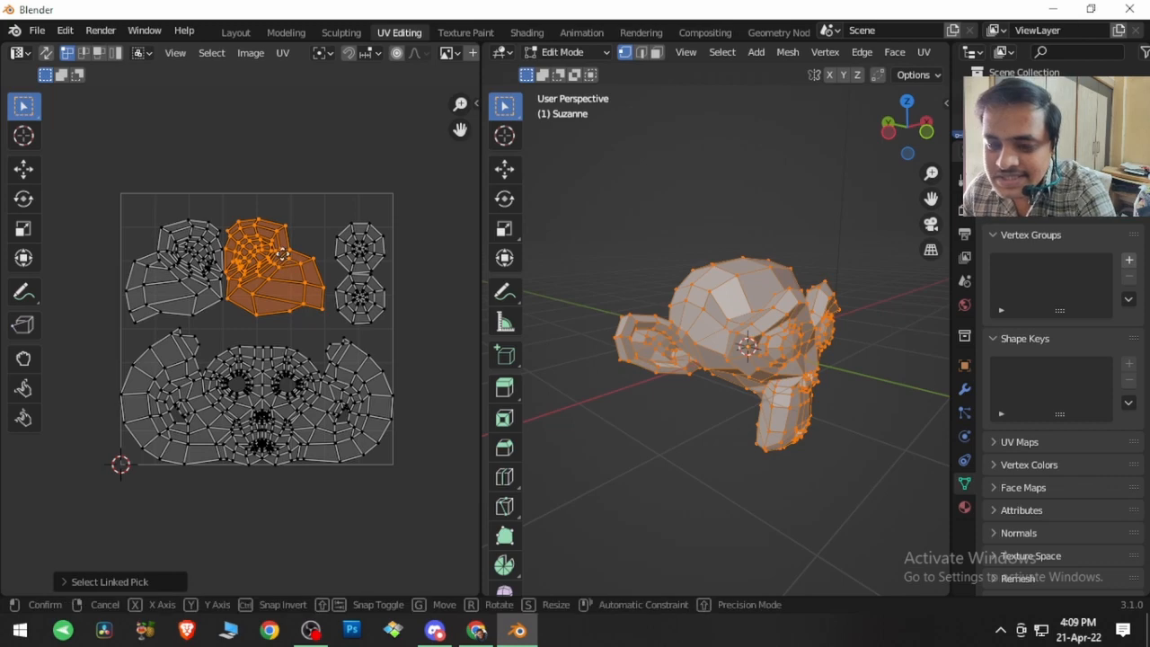
{"action": "right_click", "coordinate": [282, 157]}
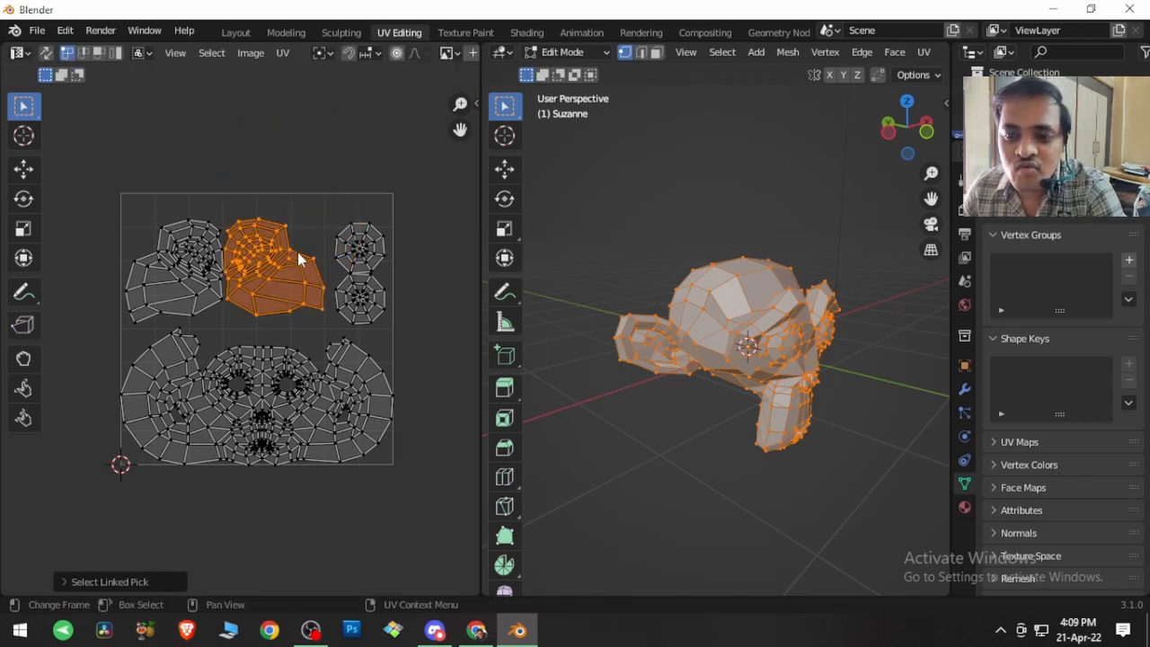
Step: Add both round eye islands and the remaining upper head island to the UV selection, and reselect a single vertex on that head island
{"action": "left_click", "coordinate": [212, 54]}
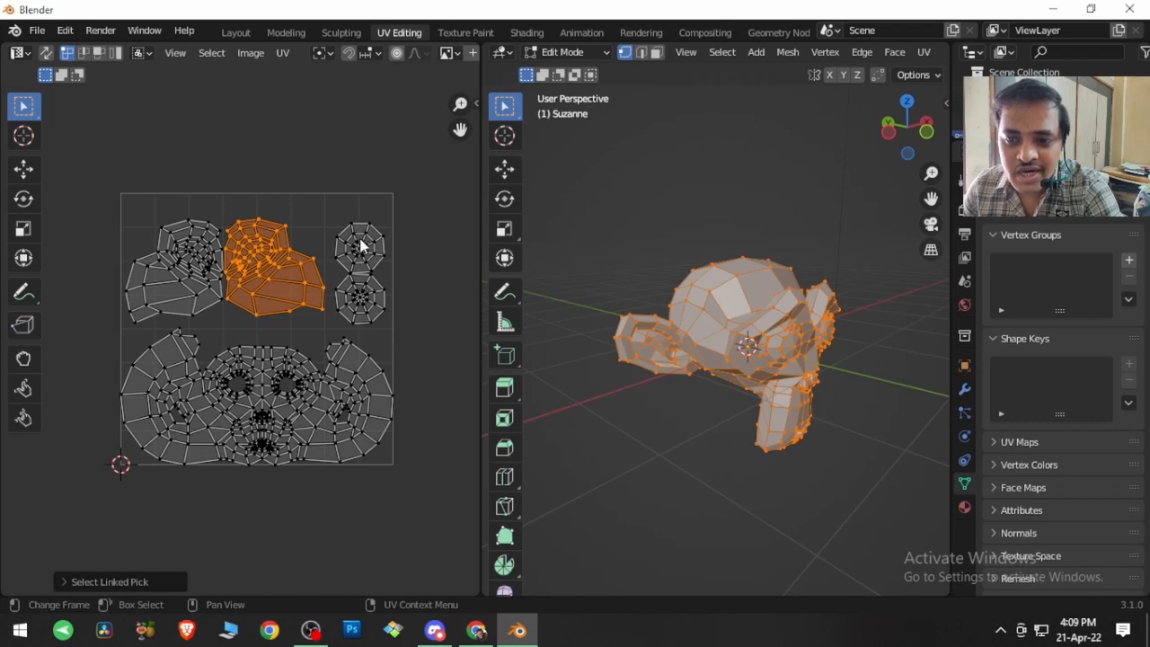
{"action": "key", "text": "l"}
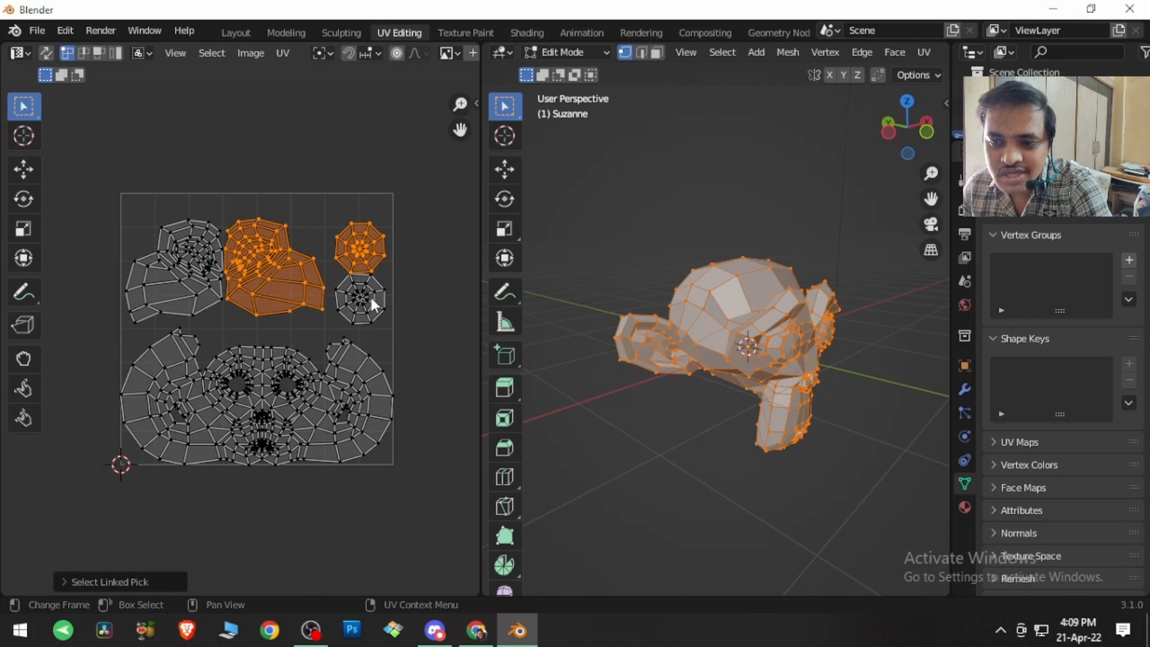
{"action": "key", "text": "l"}
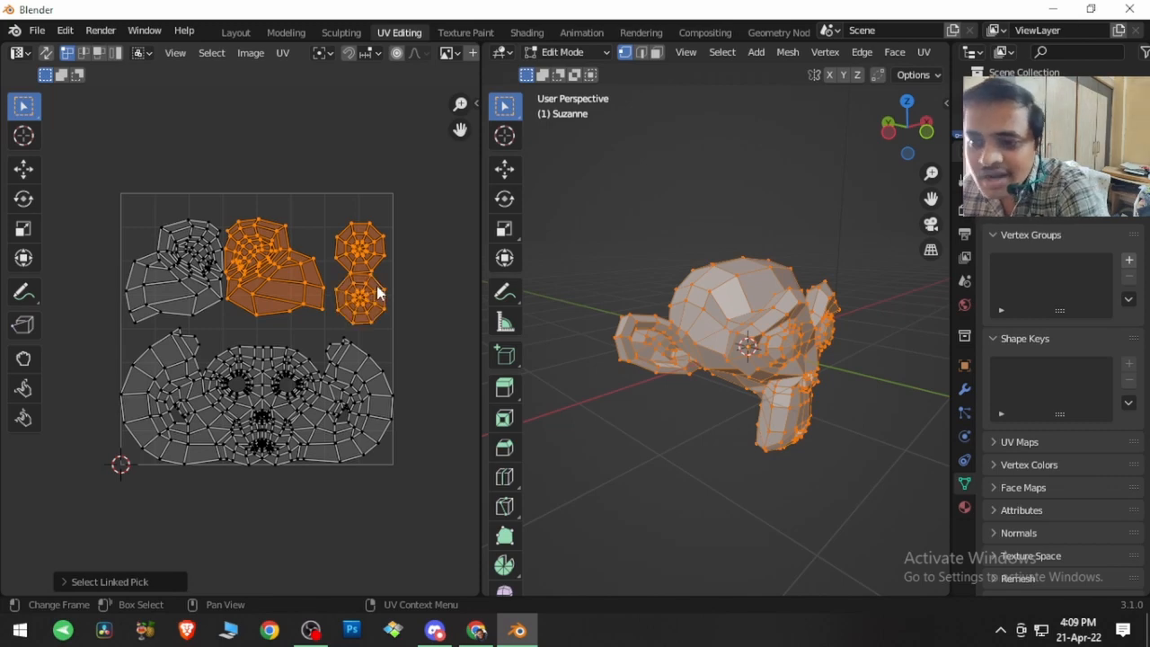
{"action": "key", "text": "l"}
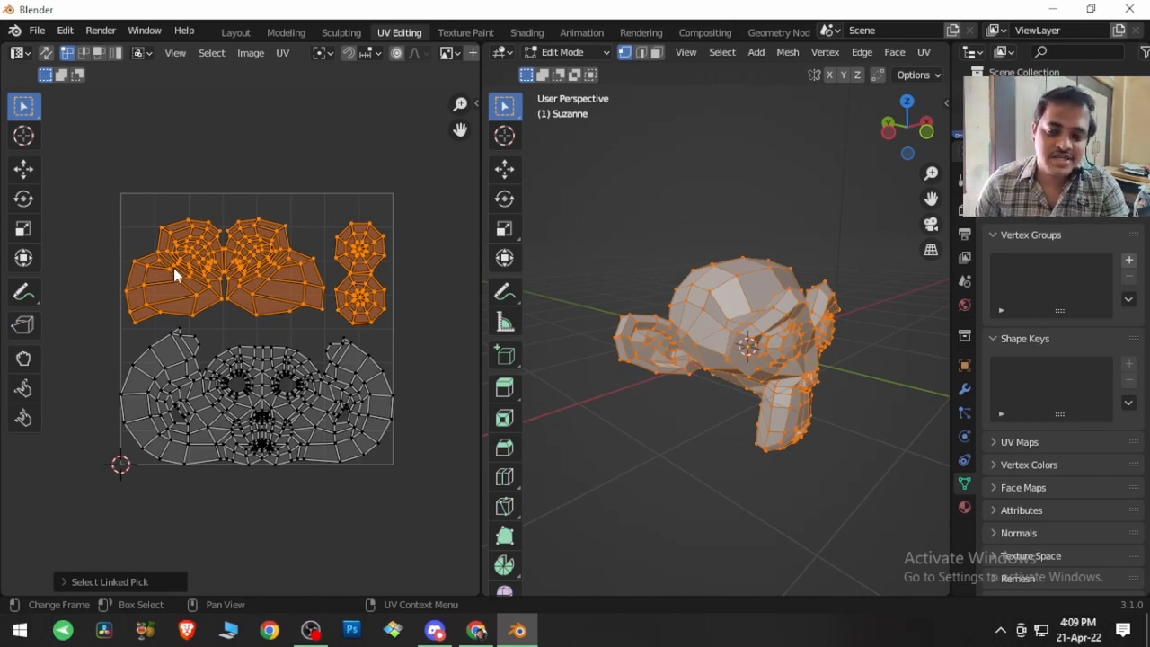
{"action": "left_click", "coordinate": [214, 224]}
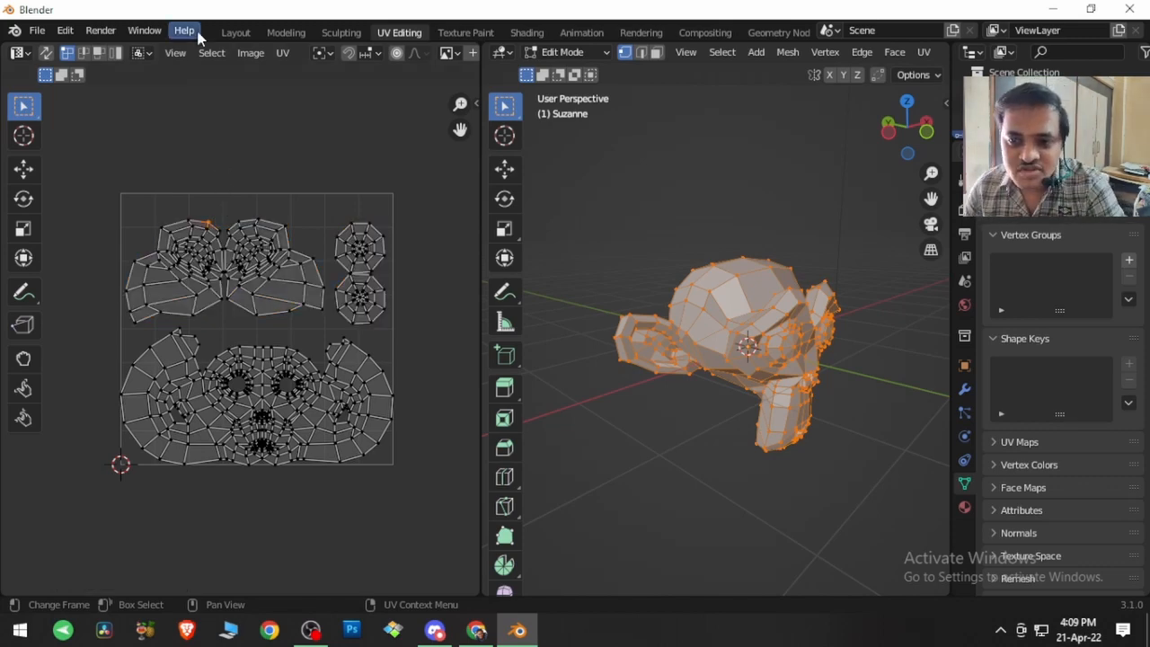
{"action": "left_click", "coordinate": [208, 54]}
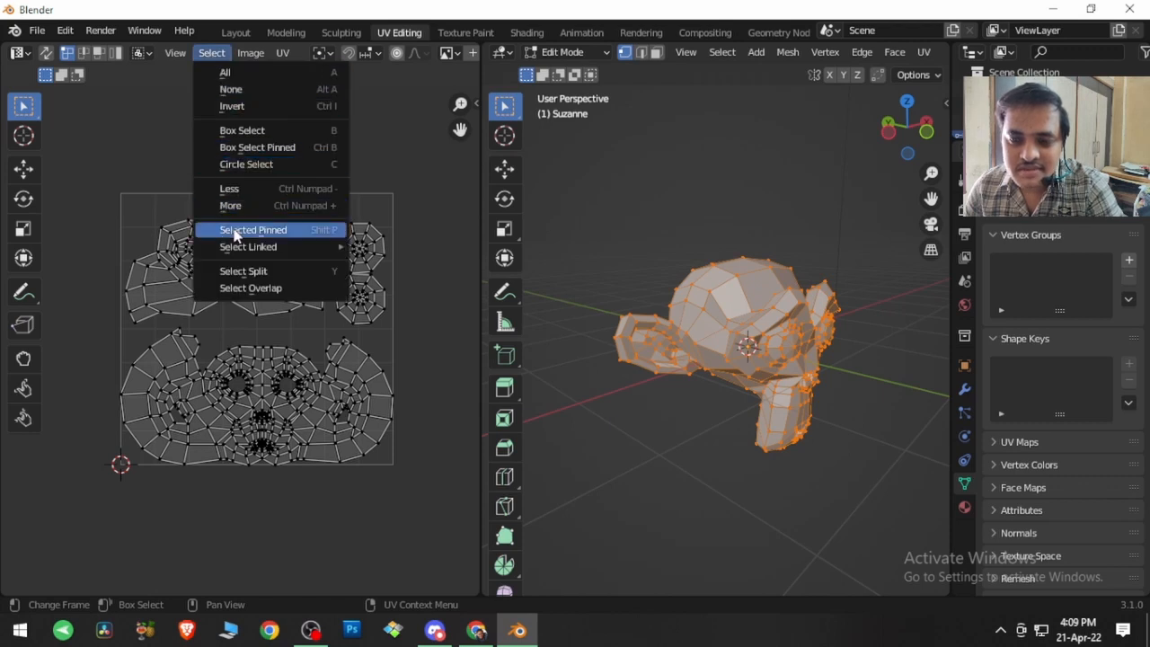
{"action": "mouse_move", "coordinate": [255, 250]}
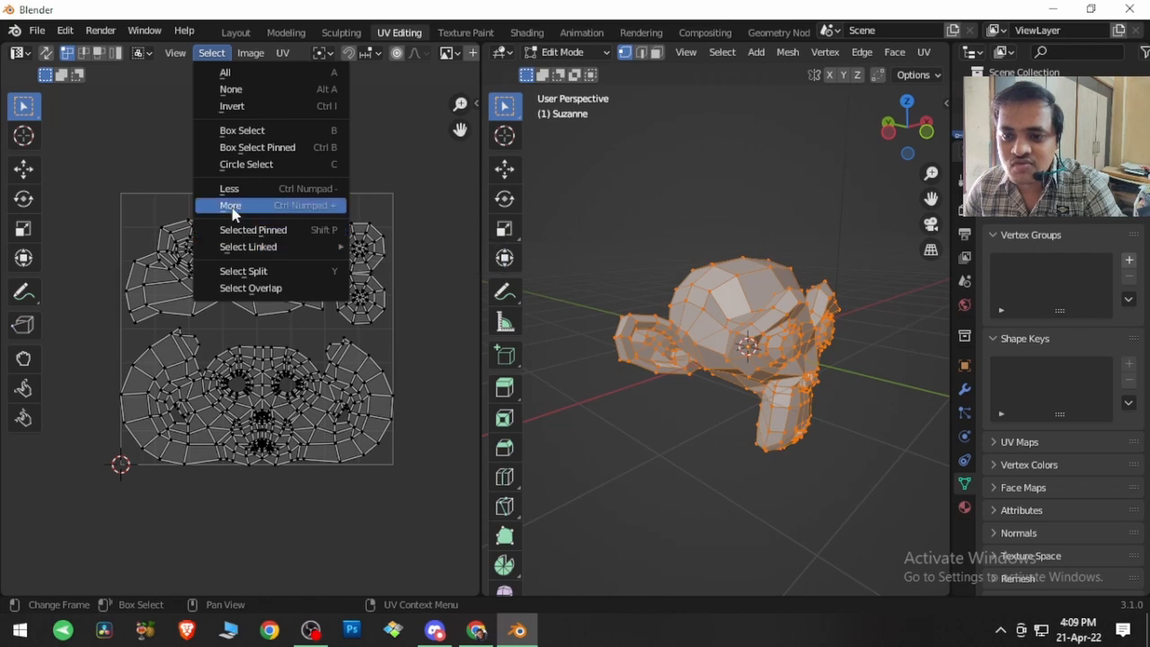
{"action": "left_click", "coordinate": [46, 53]}
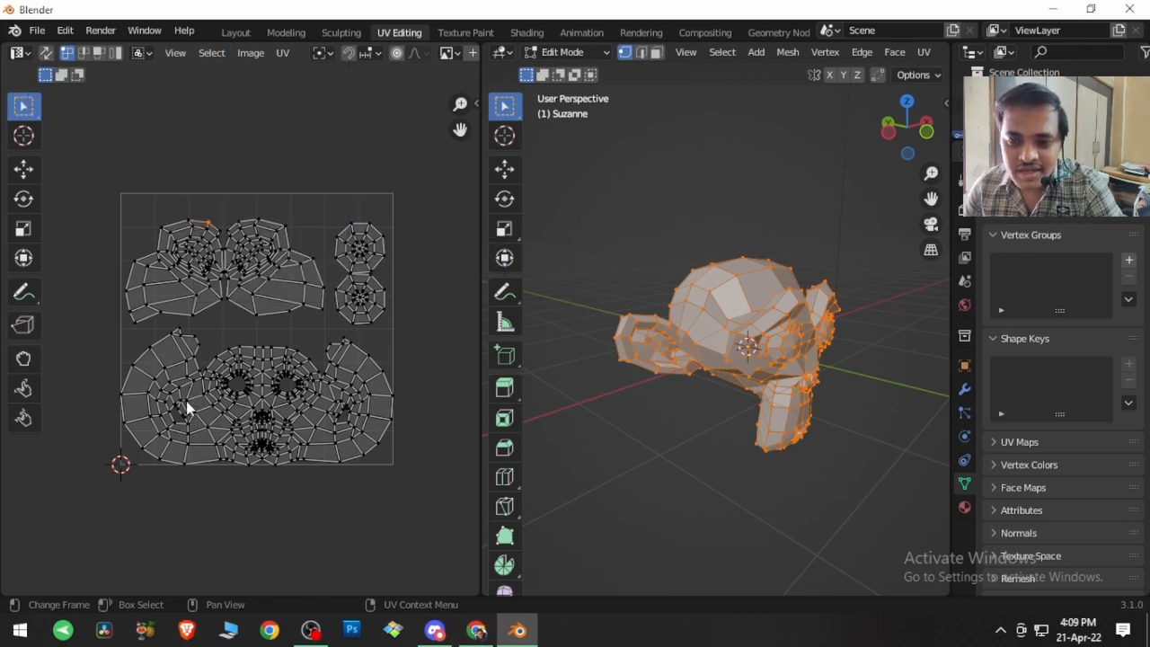
Step: Select the shortest path between a vertex low on the face island and one on its opposite ear
{"action": "left_click", "coordinate": [188, 443]}
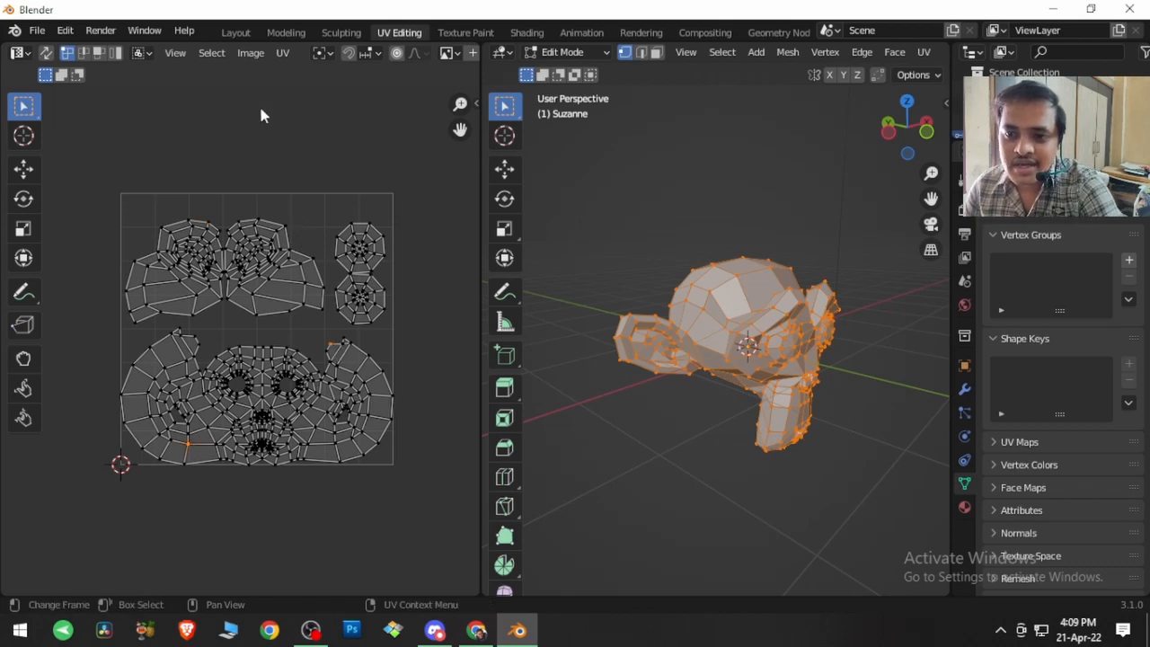
{"action": "left_click", "coordinate": [210, 53]}
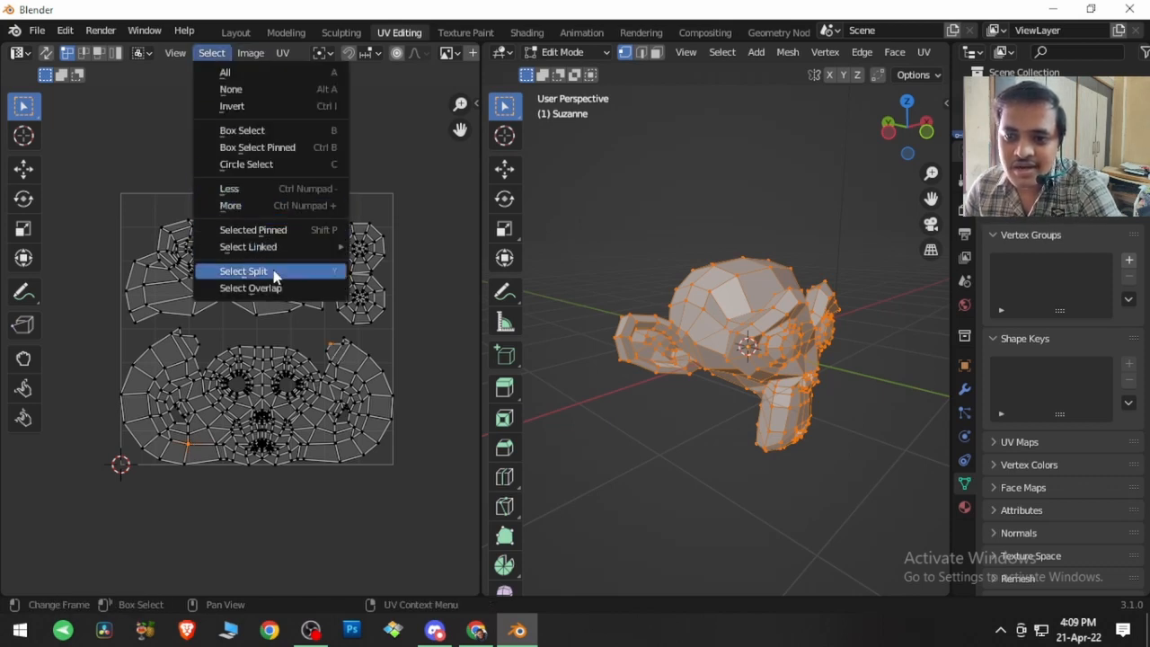
{"action": "mouse_move", "coordinate": [278, 247]}
{"action": "left_click", "coordinate": [389, 266]}
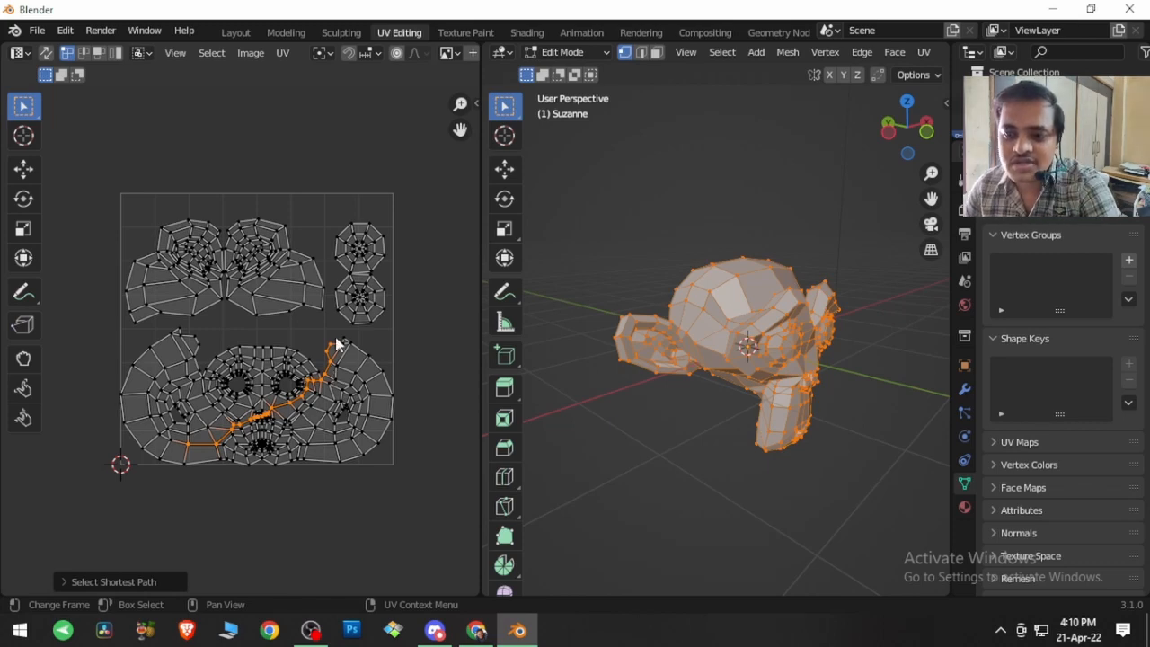
{"action": "left_click", "coordinate": [261, 359]}
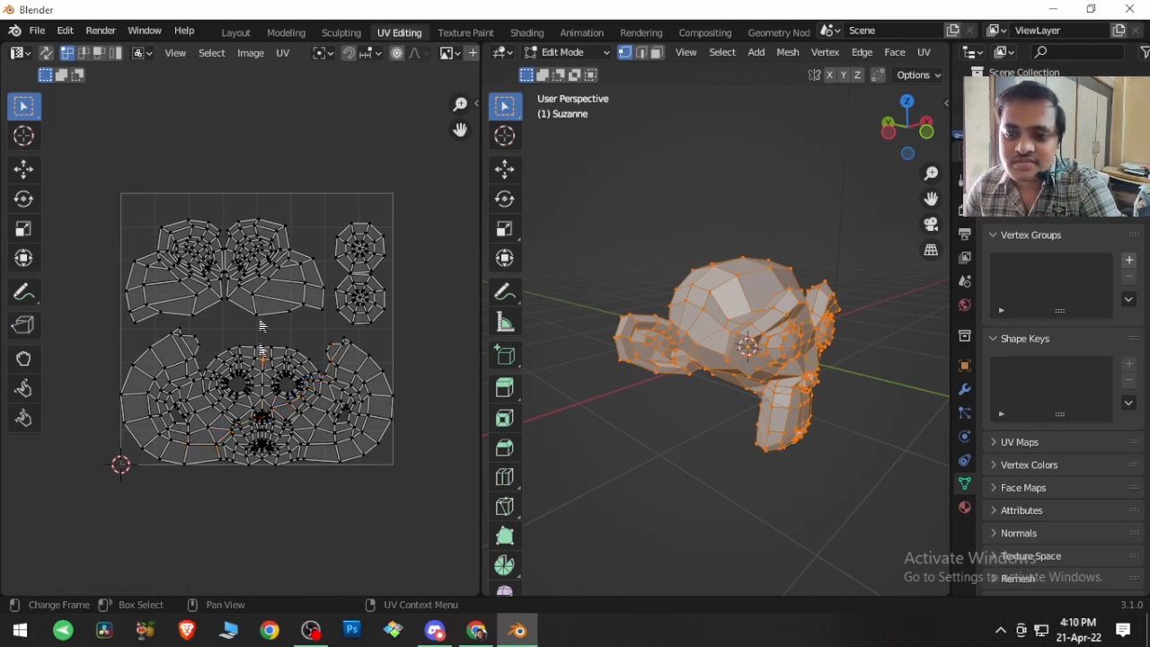
{"action": "left_click", "coordinate": [211, 52]}
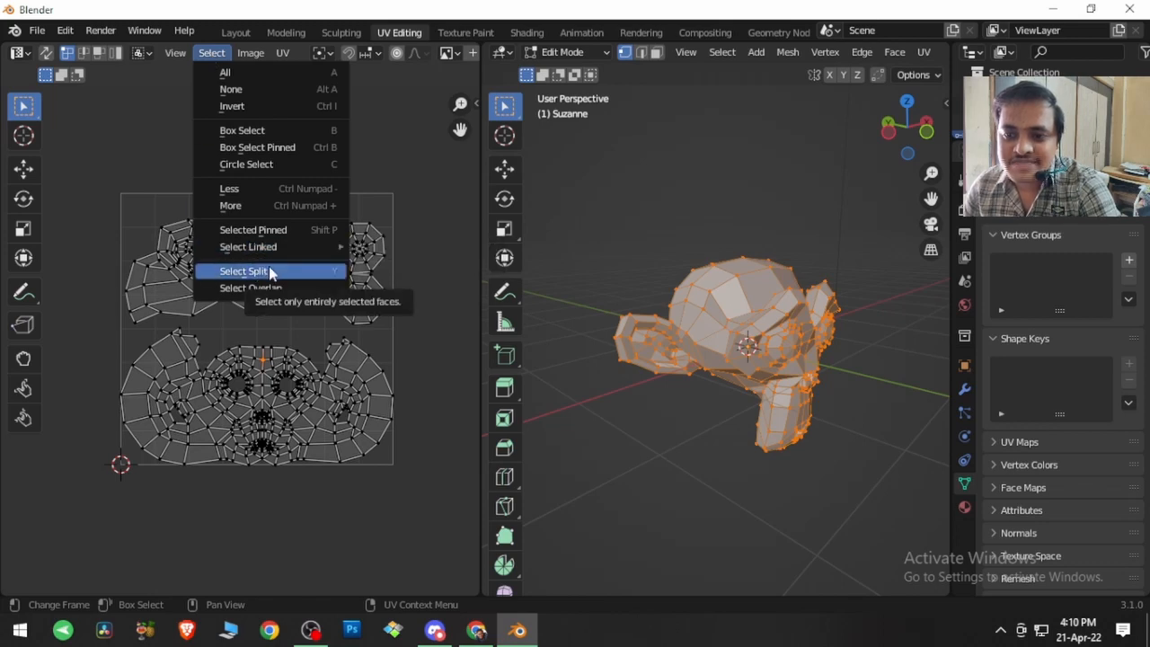
{"action": "left_click", "coordinate": [250, 288]}
{"action": "scroll", "coordinate": [296, 319], "scroll_direction": "up", "scroll_amount": 4}
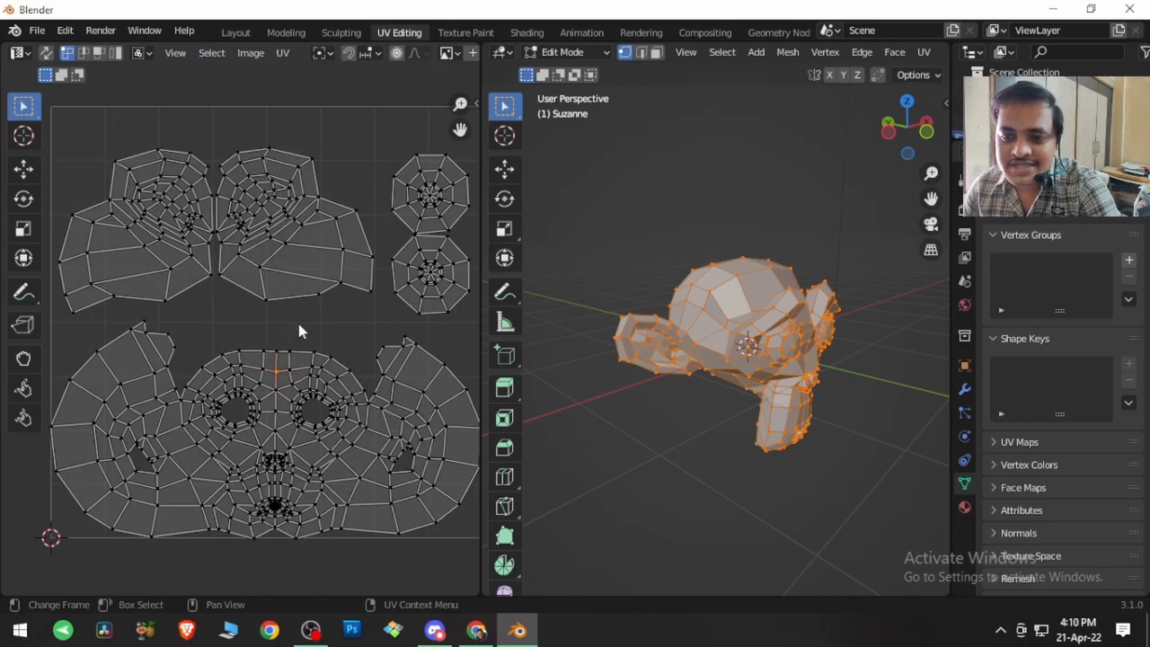
{"action": "scroll", "coordinate": [299, 331], "scroll_direction": "down", "scroll_amount": 2}
Step: Box-select a vertical strip across the upper head and face islands, and reduce it to entirely selected faces with Select Split
{"action": "left_click_drag", "start_coordinate": [256, 106], "coordinate": [332, 532]}
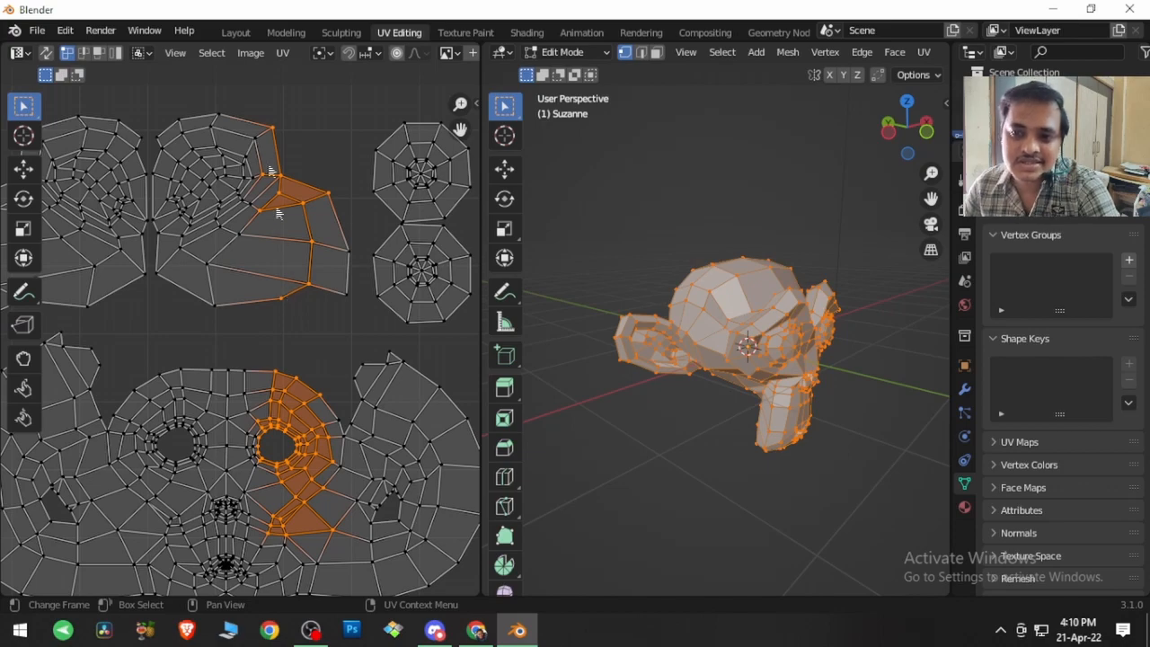
{"action": "scroll", "coordinate": [287, 260], "scroll_direction": "up", "scroll_amount": 2}
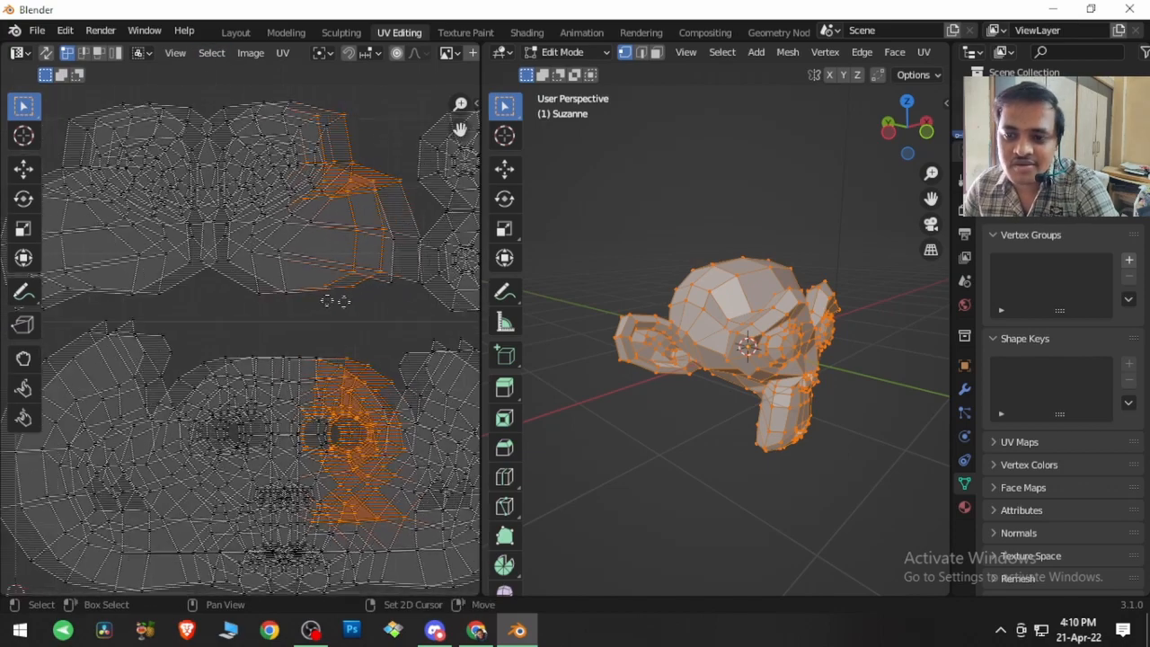
{"action": "left_click", "coordinate": [211, 53]}
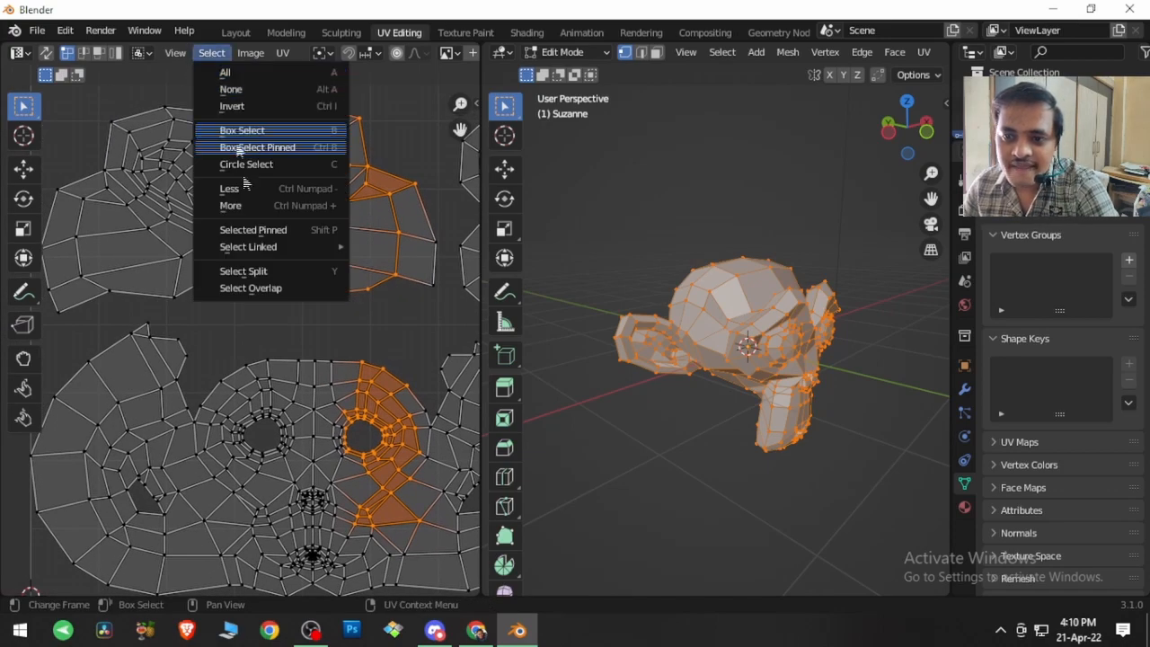
{"action": "left_click", "coordinate": [251, 274]}
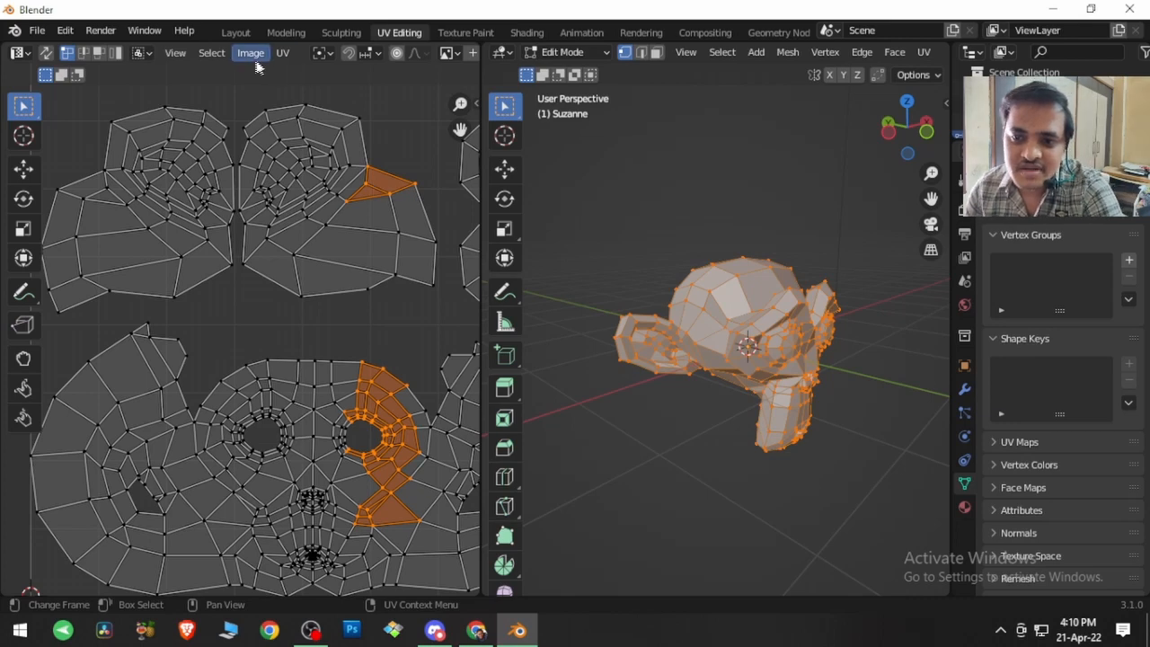
Step: Select only the large face island by picking its linked UVs, and move it up until it overlaps the head and eye islands
{"action": "left_click", "coordinate": [225, 59]}
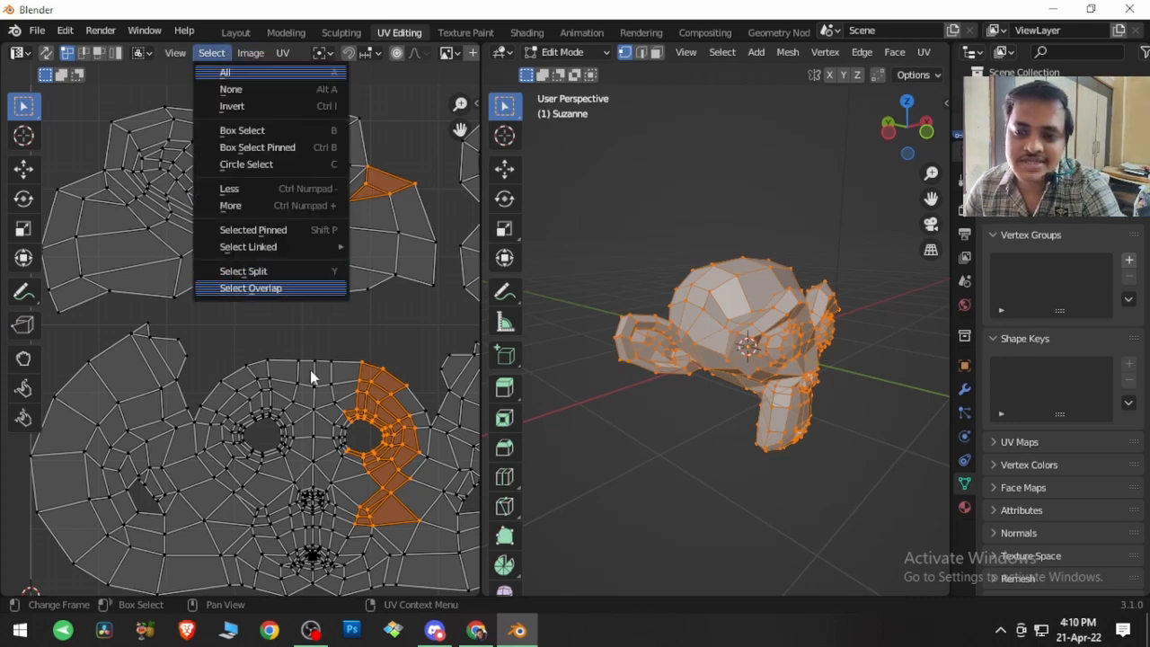
{"action": "key", "text": "Escape"}
{"action": "scroll", "coordinate": [311, 337], "scroll_direction": "down", "scroll_amount": 6}
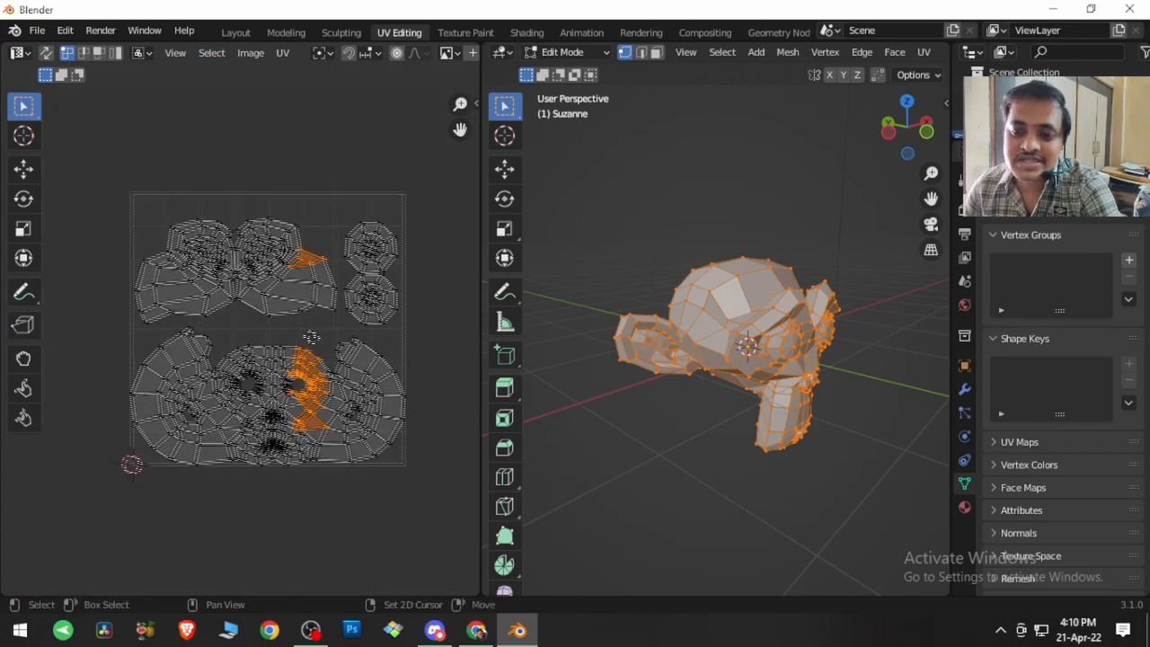
{"action": "left_click", "coordinate": [352, 382]}
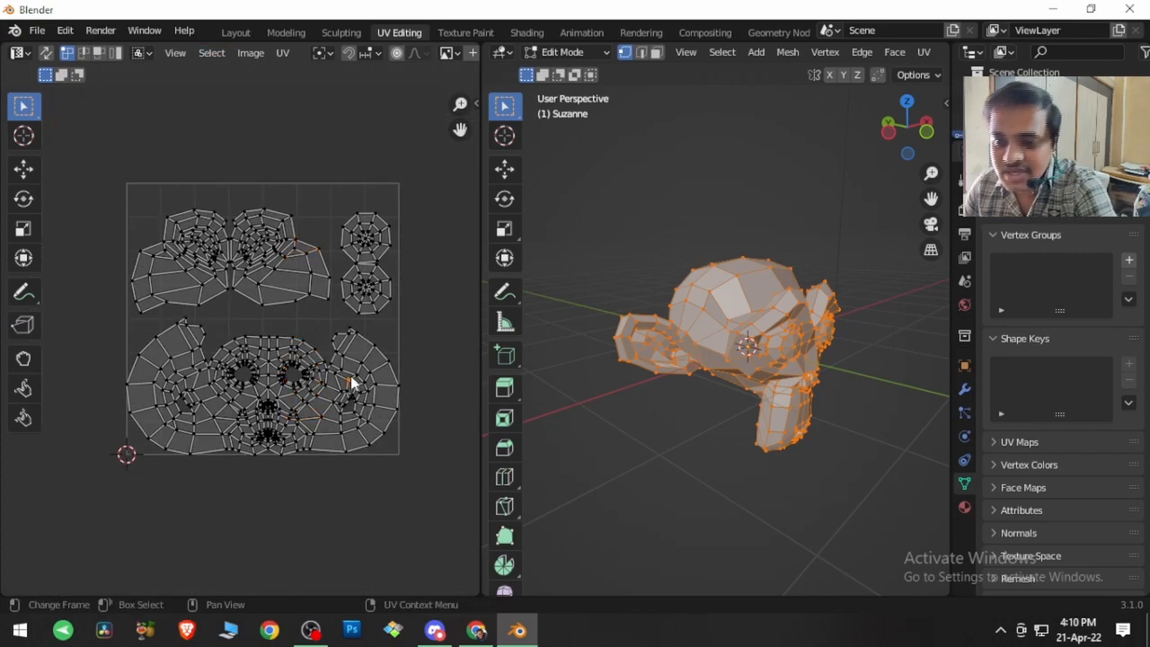
{"action": "key", "text": "l"}
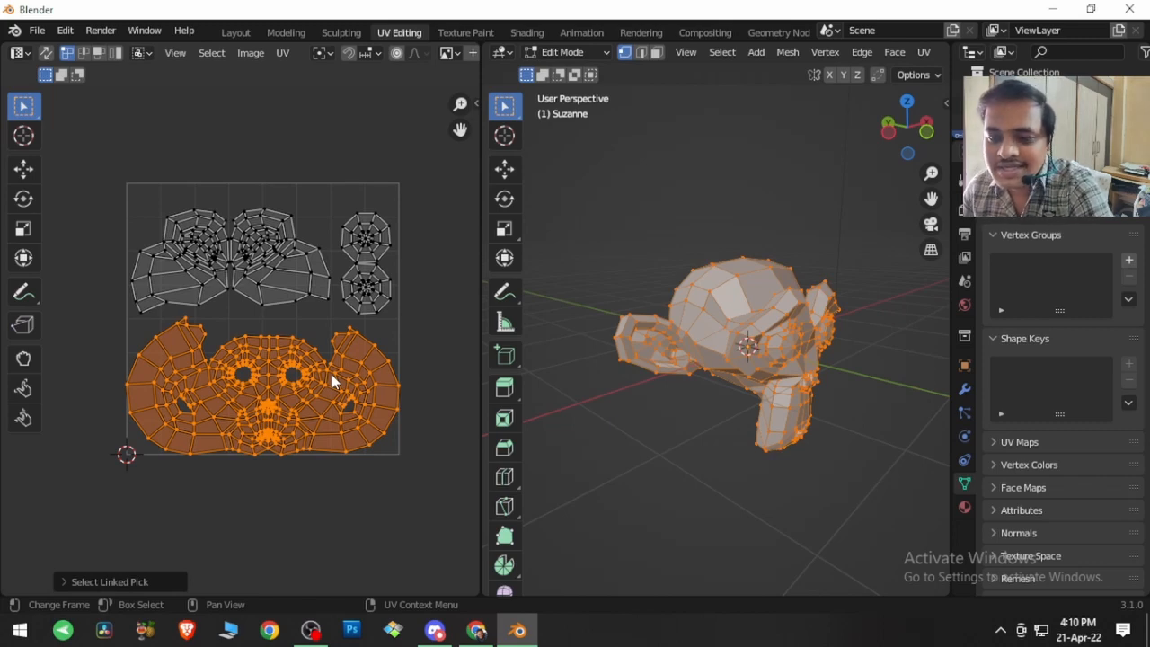
{"action": "key", "text": "g"}
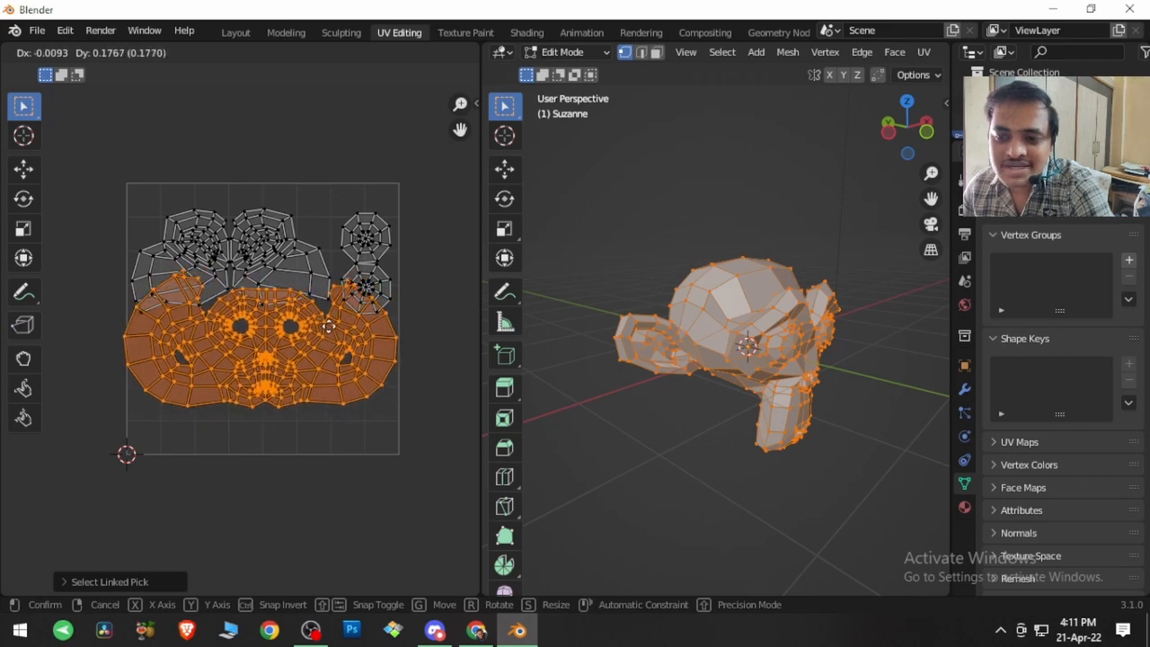
{"action": "left_click", "coordinate": [331, 324]}
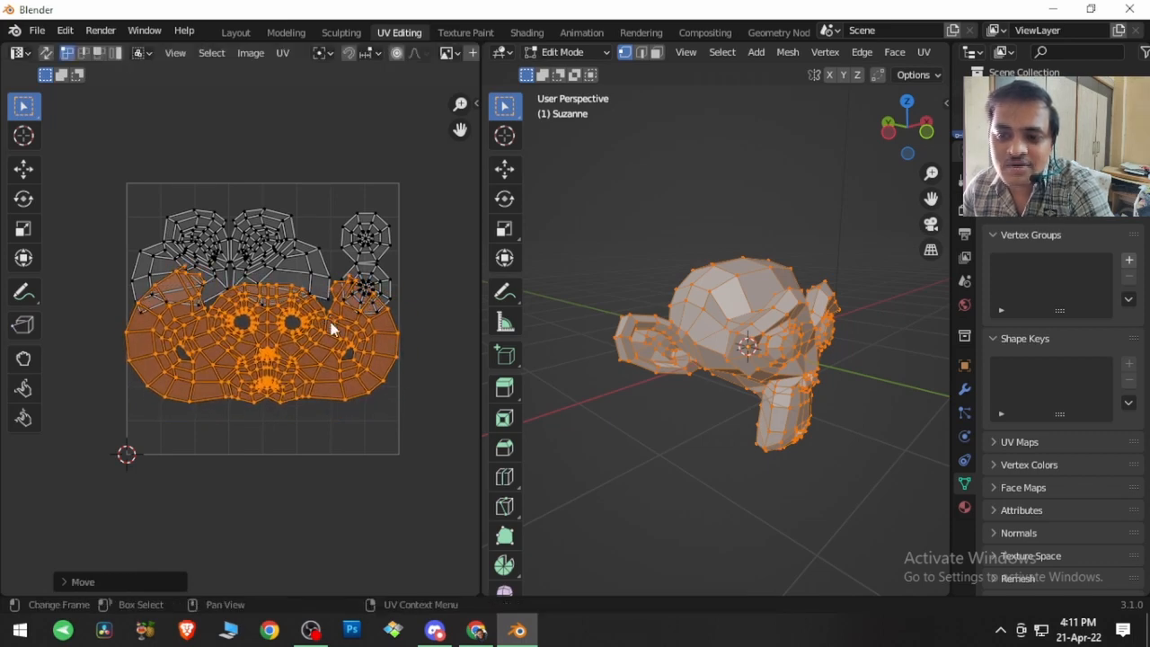
Step: Clear the UV selection and select all overlapping faces with Select Overlap
{"action": "left_click", "coordinate": [289, 125]}
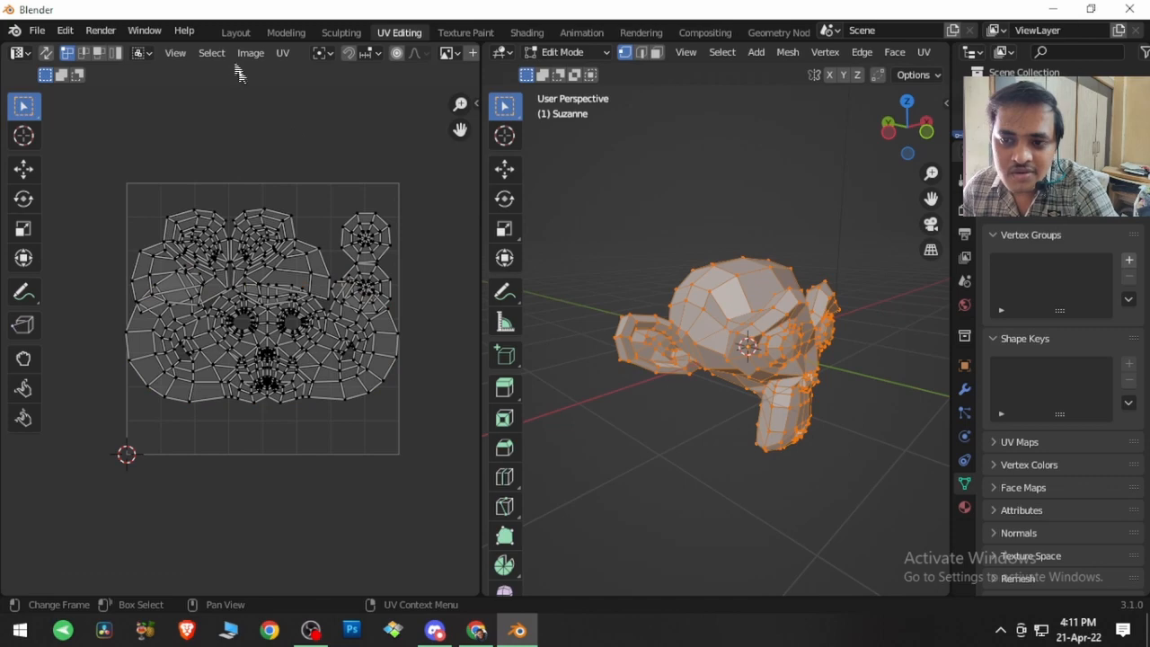
{"action": "left_click", "coordinate": [212, 53]}
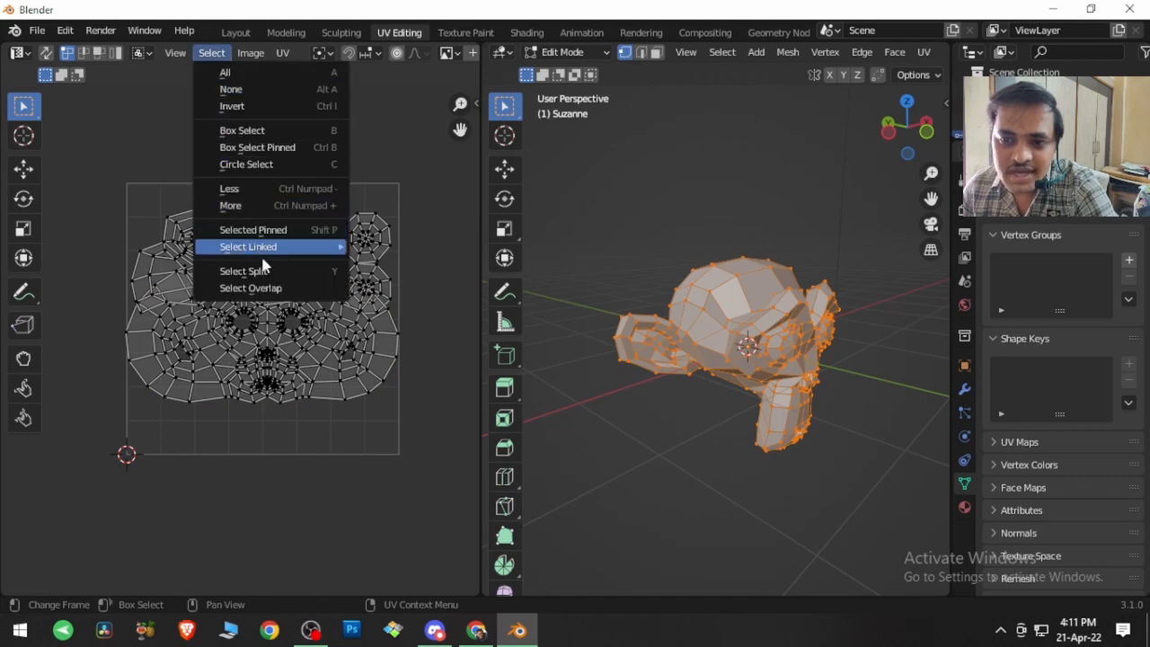
{"action": "left_click", "coordinate": [269, 288]}
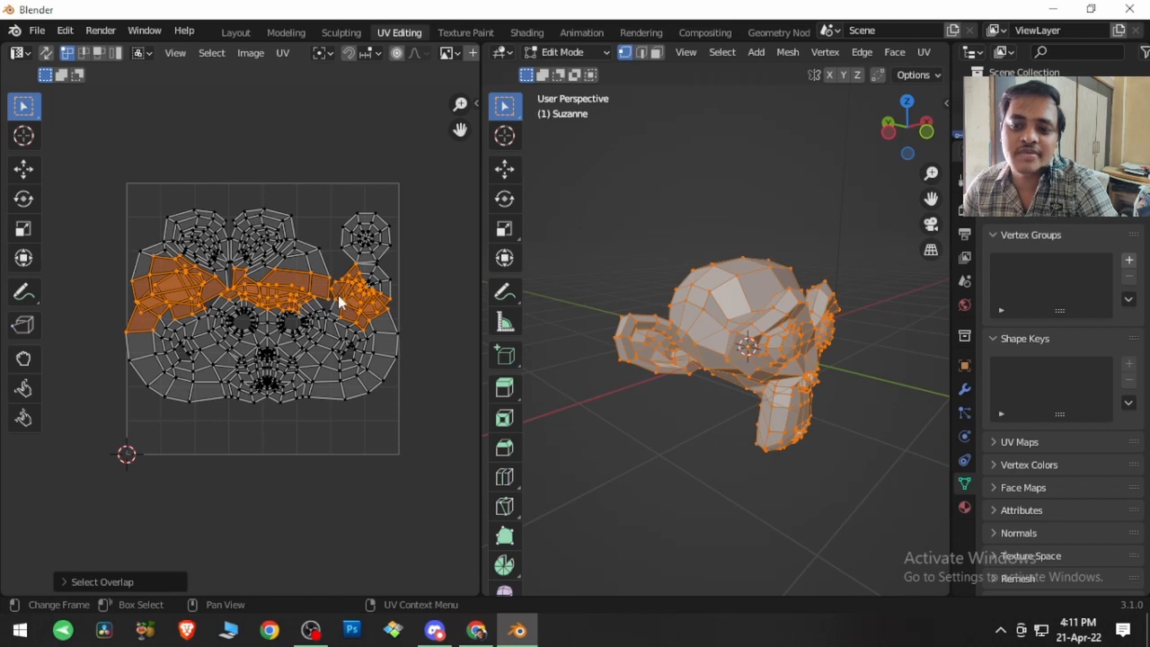
Step: Reselect only the whole face island and move it back down about 0.17, clear of the other islands
{"action": "left_click", "coordinate": [331, 355]}
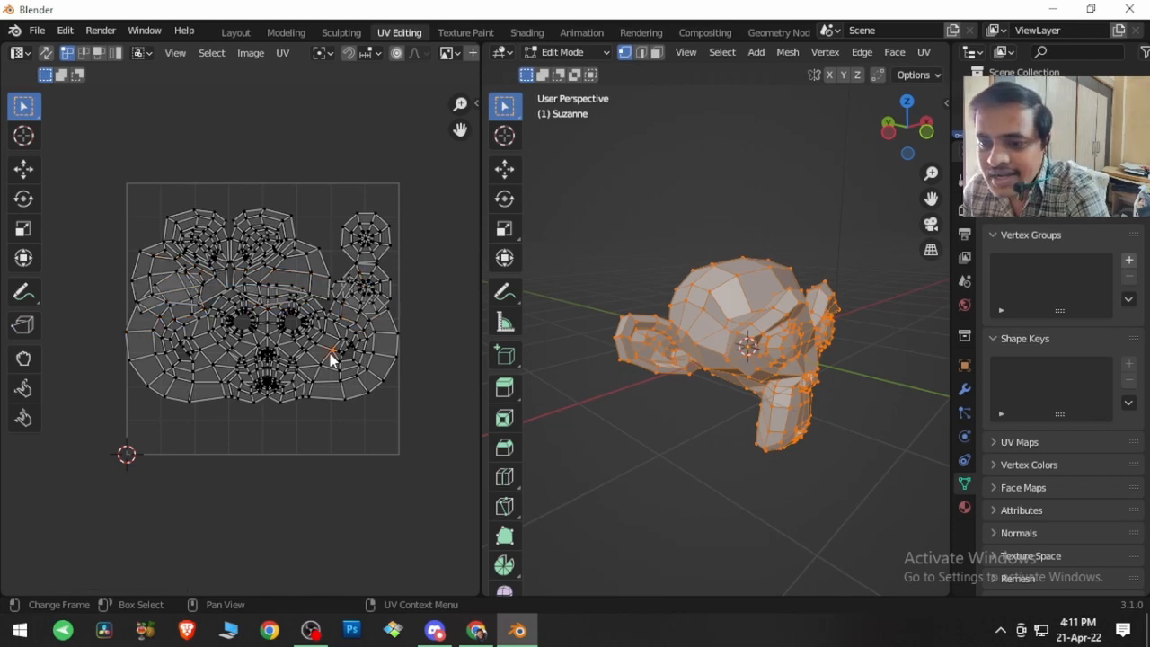
{"action": "key", "text": "l"}
{"action": "key", "text": "g"}
{"action": "key", "text": "y"}
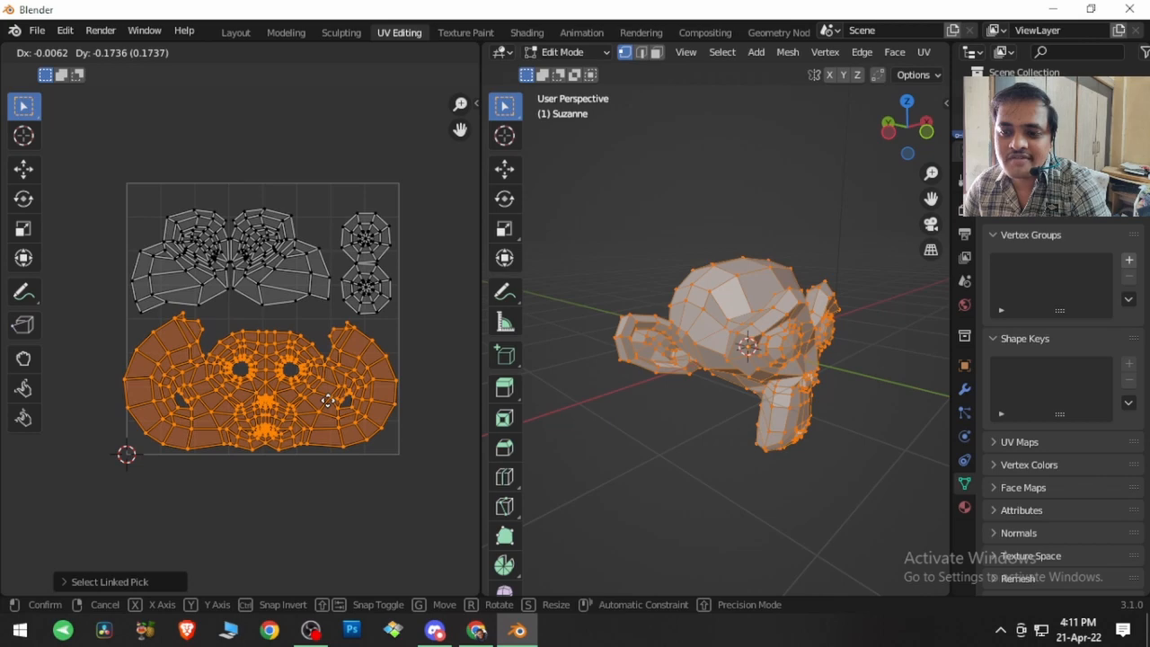
{"action": "left_click", "coordinate": [330, 409]}
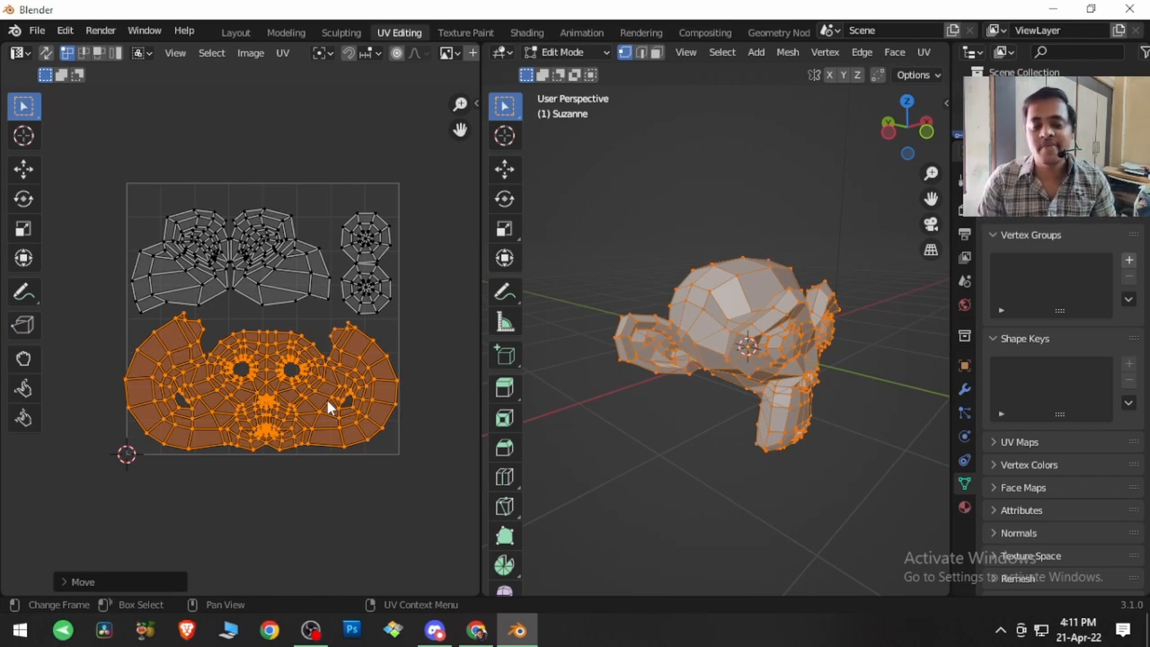
Step: Switch to Chrome and view the Blender Veda video description on YouTube and the channel's Patreon membership levels
{"action": "left_click", "coordinate": [476, 630]}
{"action": "left_click", "coordinate": [285, 14]}
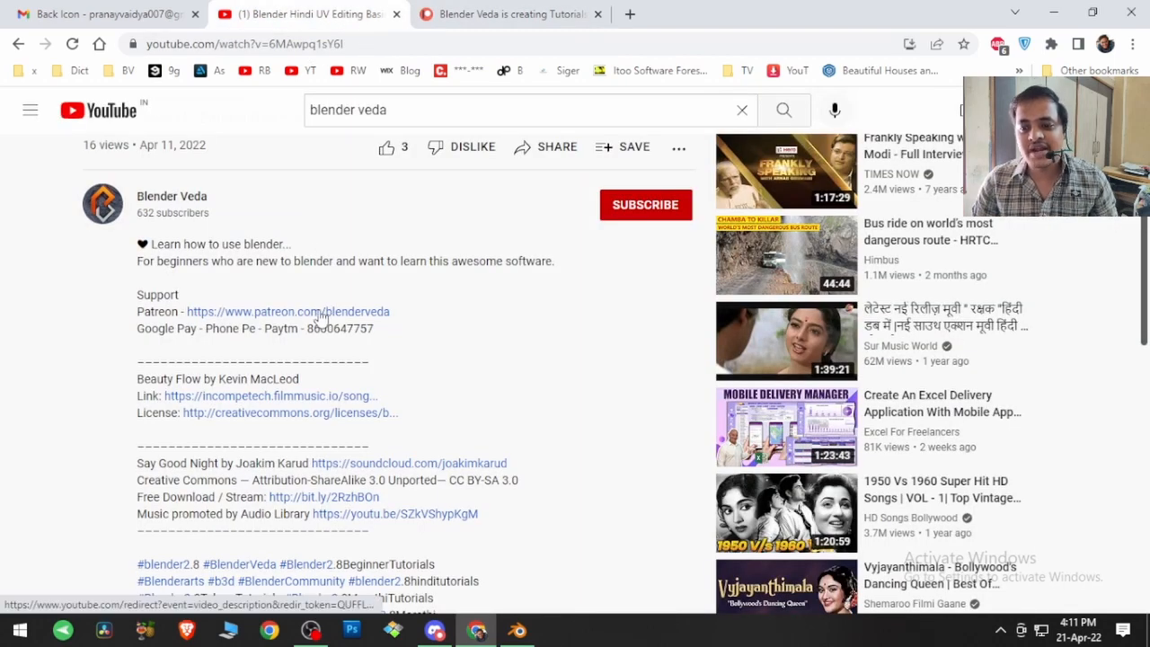
{"action": "left_click", "coordinate": [490, 14]}
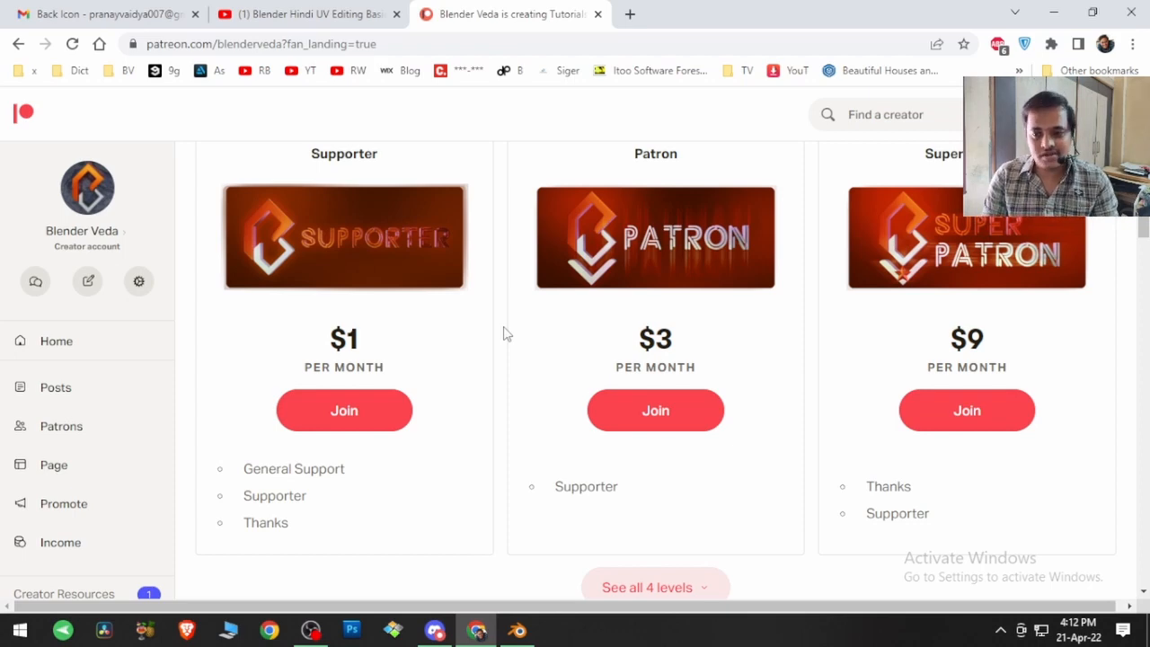
Step: Search Google for "blender" in a new browser tab and open the blender.org website
{"action": "left_click", "coordinate": [630, 14]}
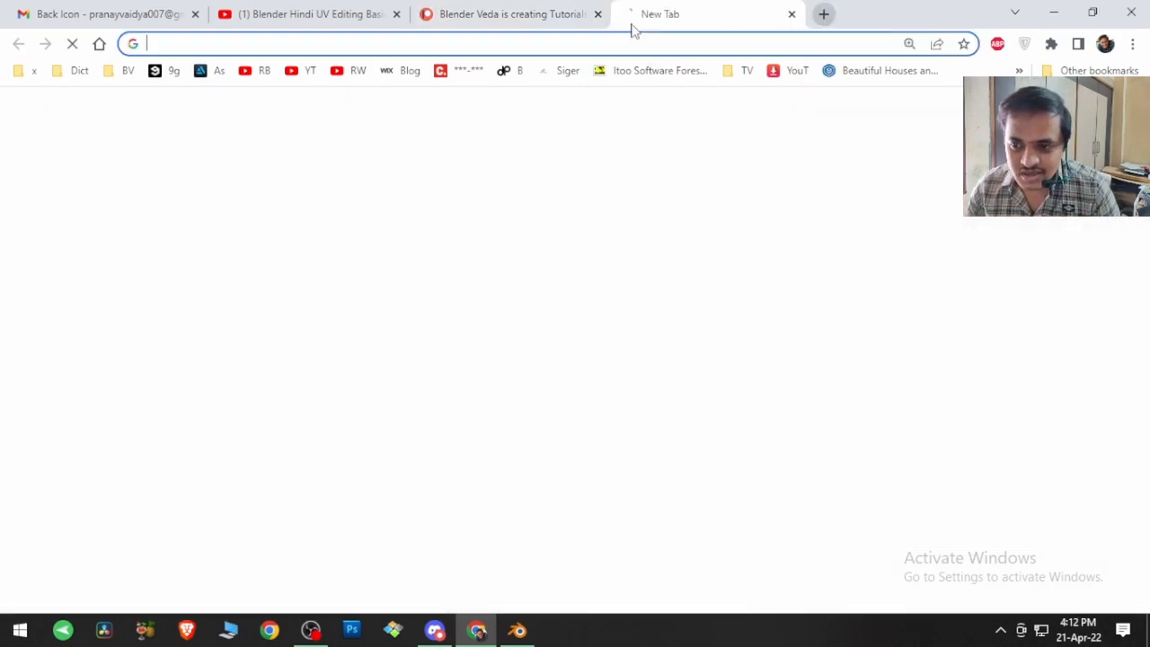
{"action": "left_click", "coordinate": [616, 373]}
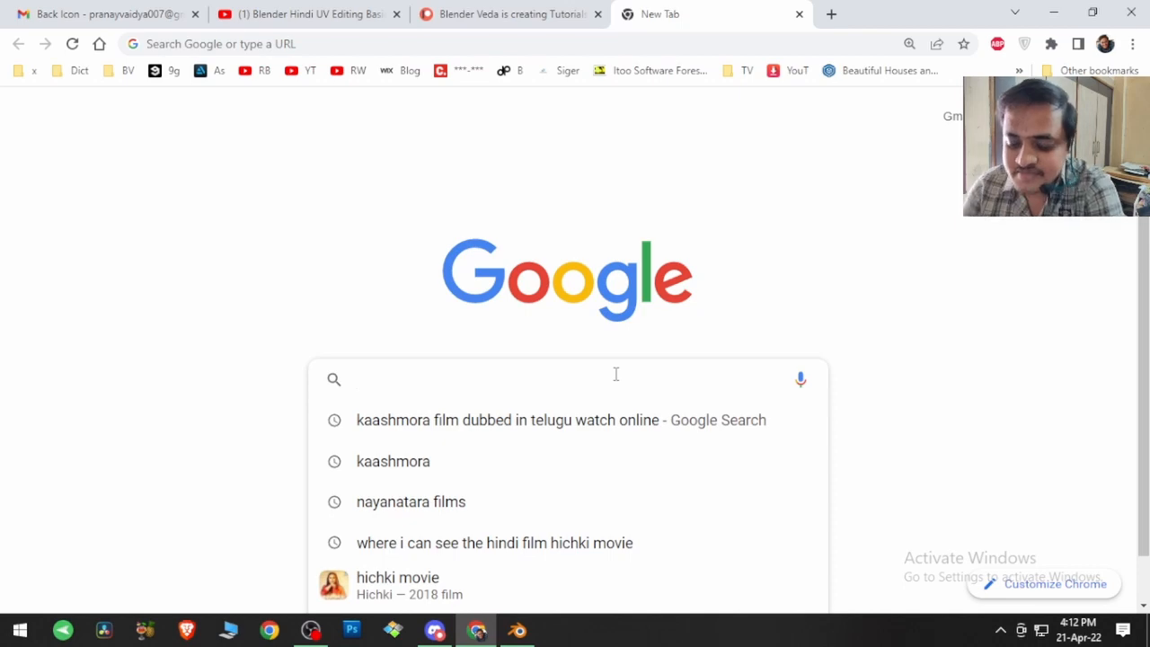
{"action": "type", "text": "blender"}
{"action": "key", "text": "Return"}
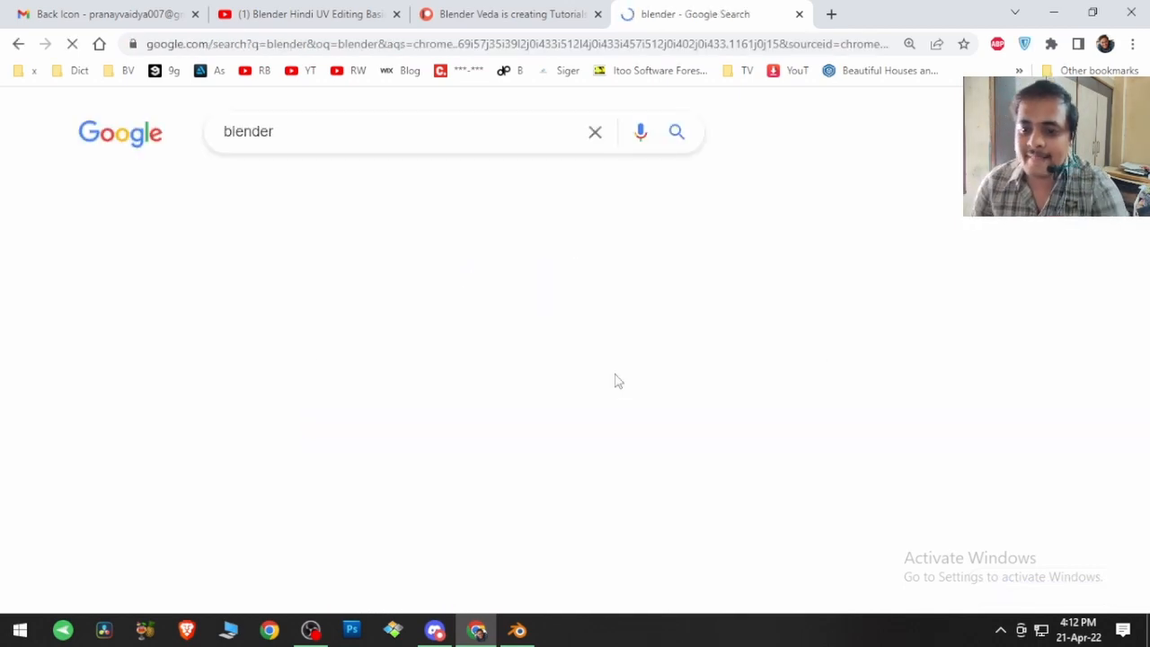
{"action": "left_click", "coordinate": [413, 291]}
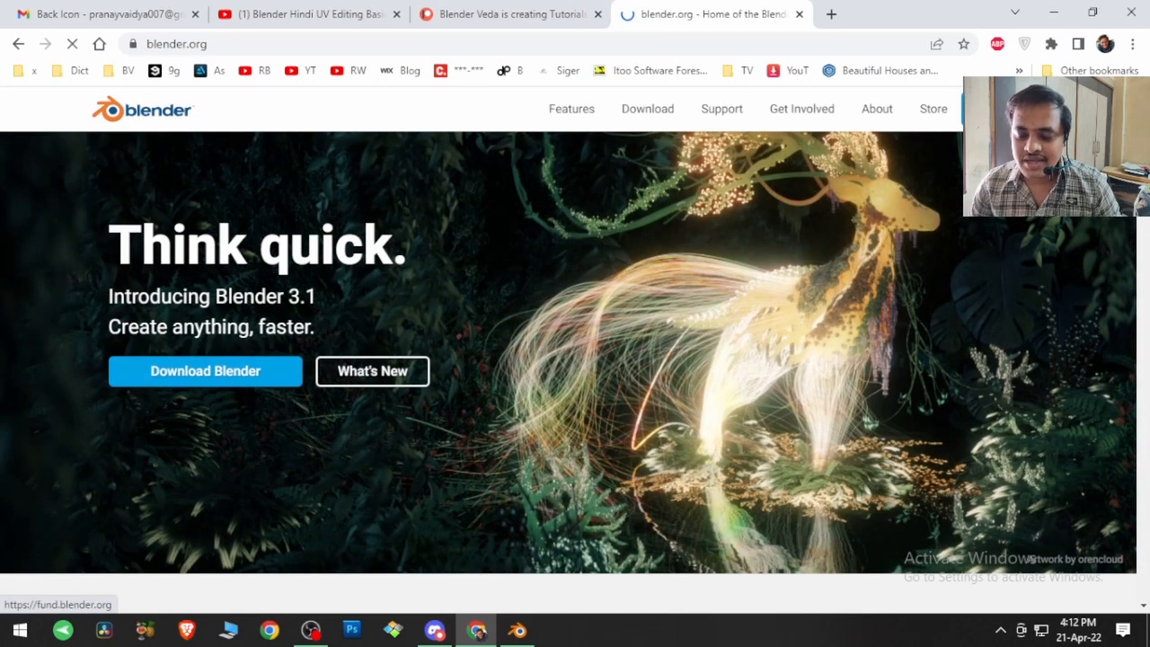
Step: Open the Blender Development Fund page and look through its membership levels and prices
{"action": "left_click", "coordinate": [997, 109]}
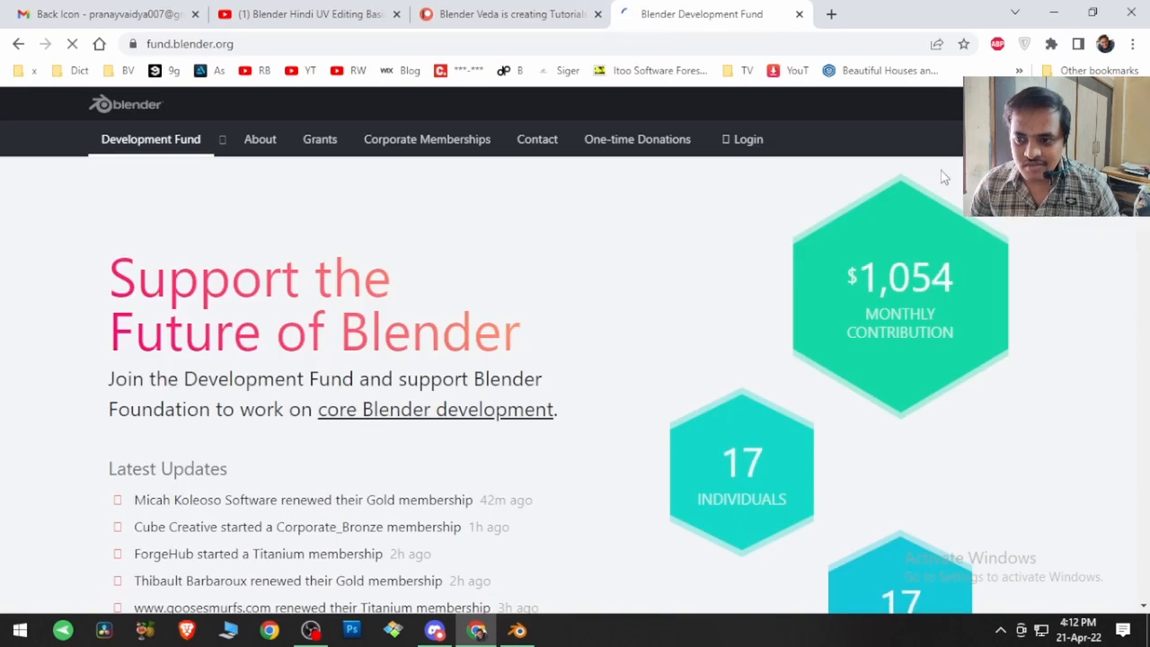
{"action": "scroll", "coordinate": [615, 424], "scroll_direction": "down", "scroll_amount": 8}
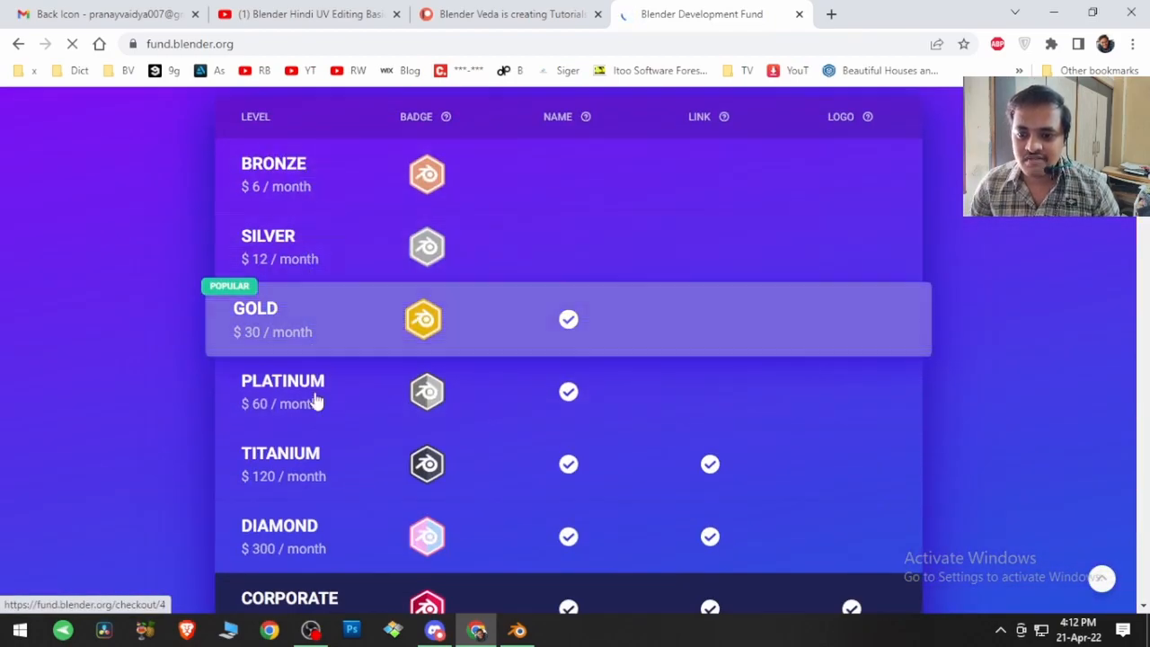
{"action": "scroll", "coordinate": [320, 517], "scroll_direction": "down", "scroll_amount": 6}
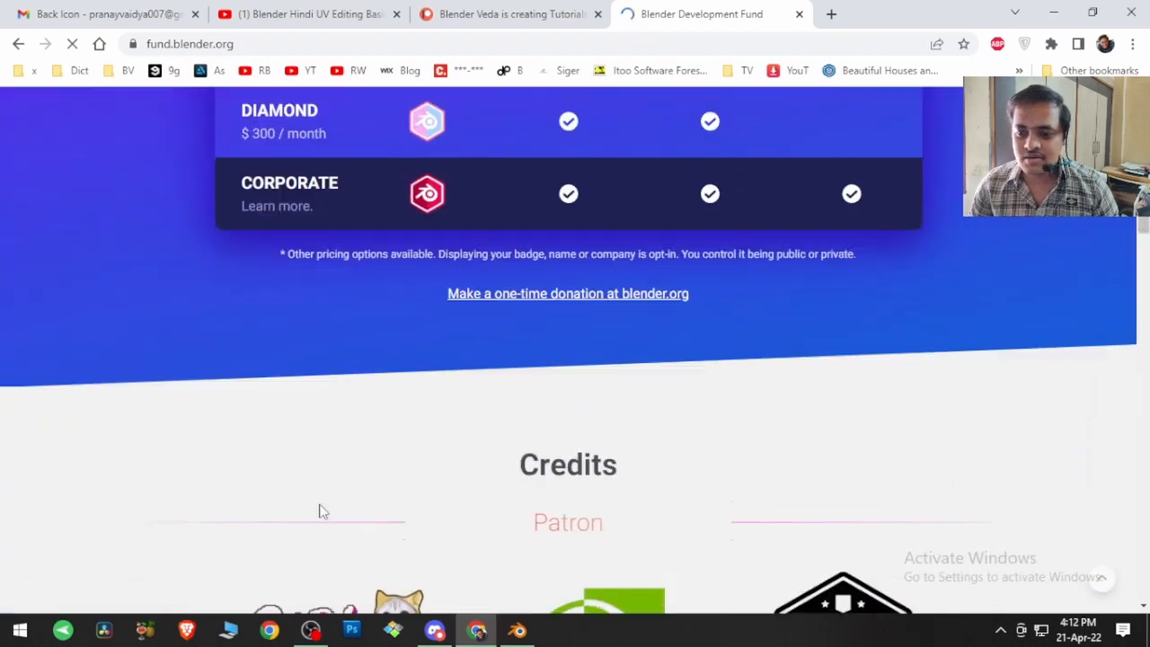
{"action": "scroll", "coordinate": [320, 507], "scroll_direction": "up", "scroll_amount": 6}
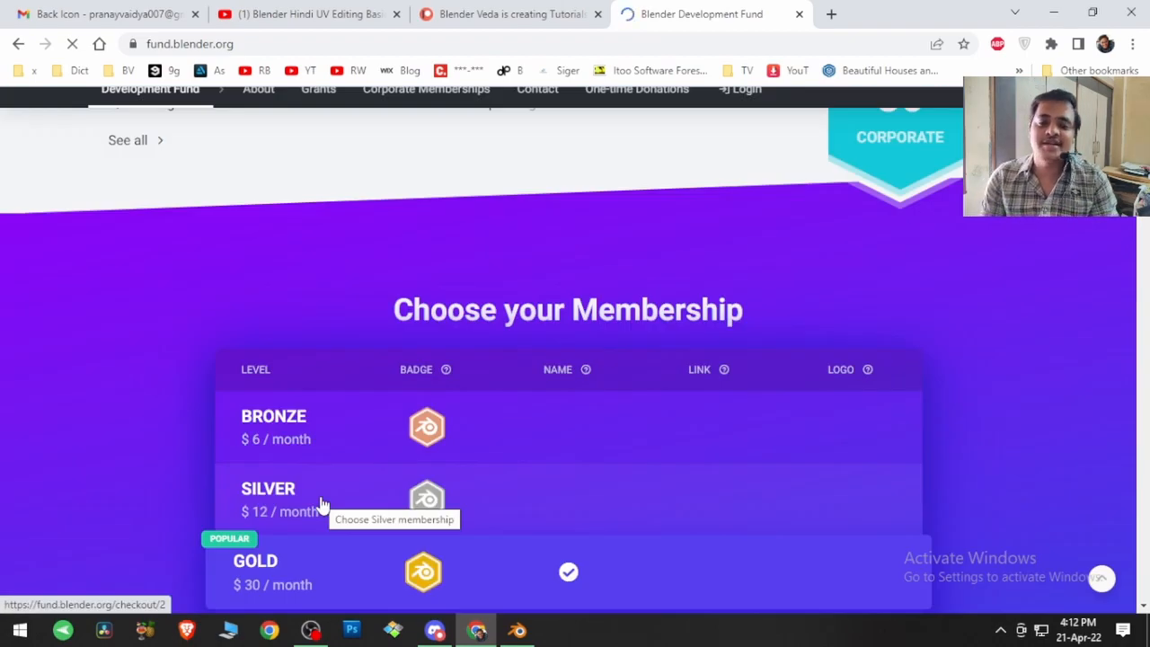